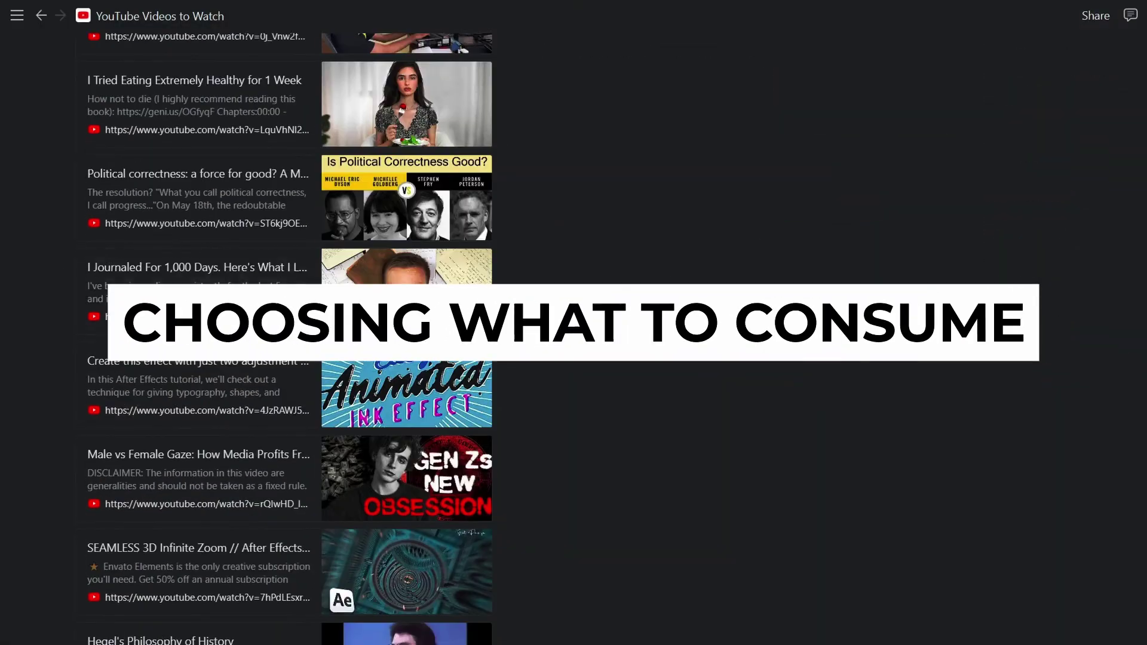
- Scroll through the Podcasts and YouTube pages, ending at the top of YouTube Videos to Watch
scroll(284, 334, "down", 20)
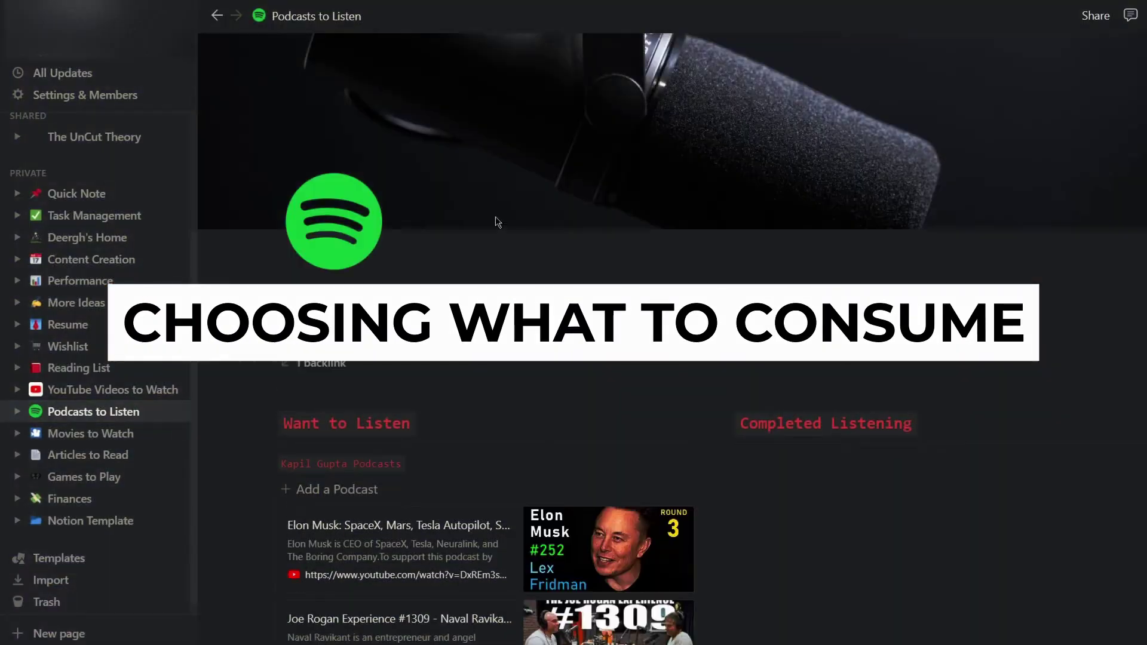
scroll(671, 256, "down", 15)
scroll(672, 261, "up", 15)
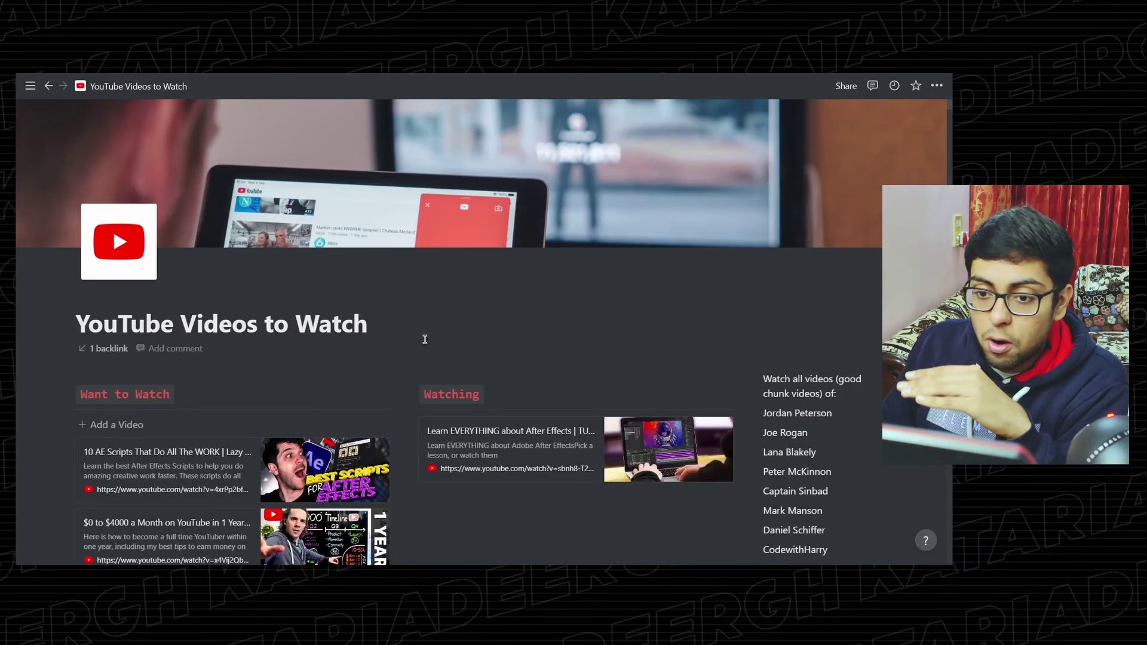
scroll(424, 340, "down", 20)
scroll(326, 304, "down", 15)
scroll(949, 145, "down", 20)
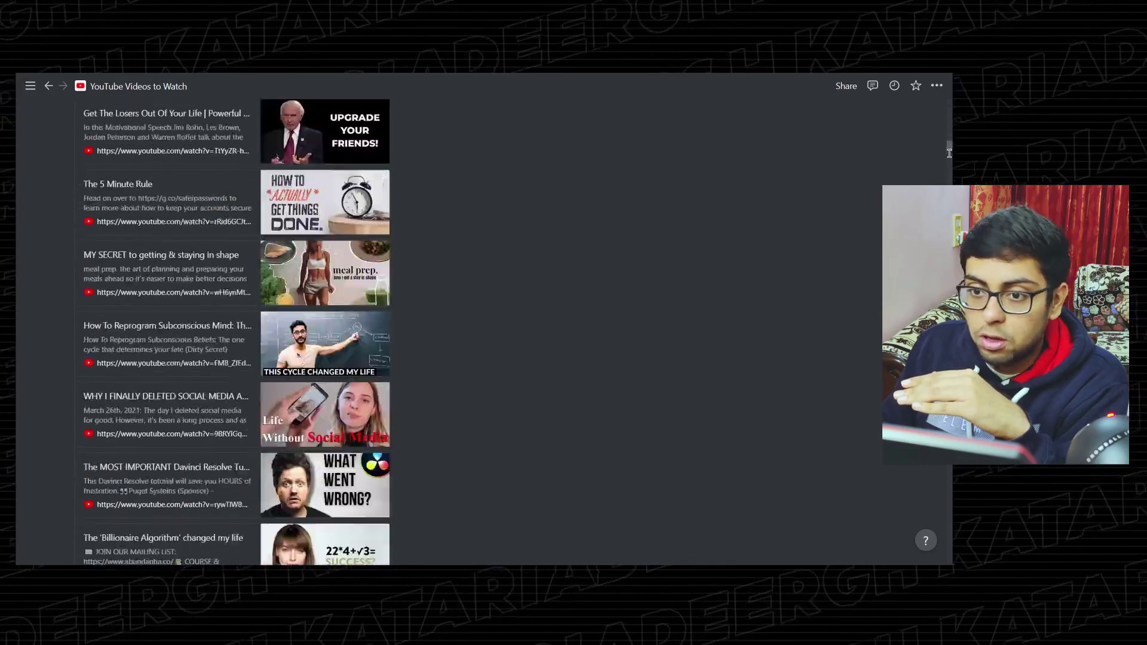
scroll(945, 549, "down", 20)
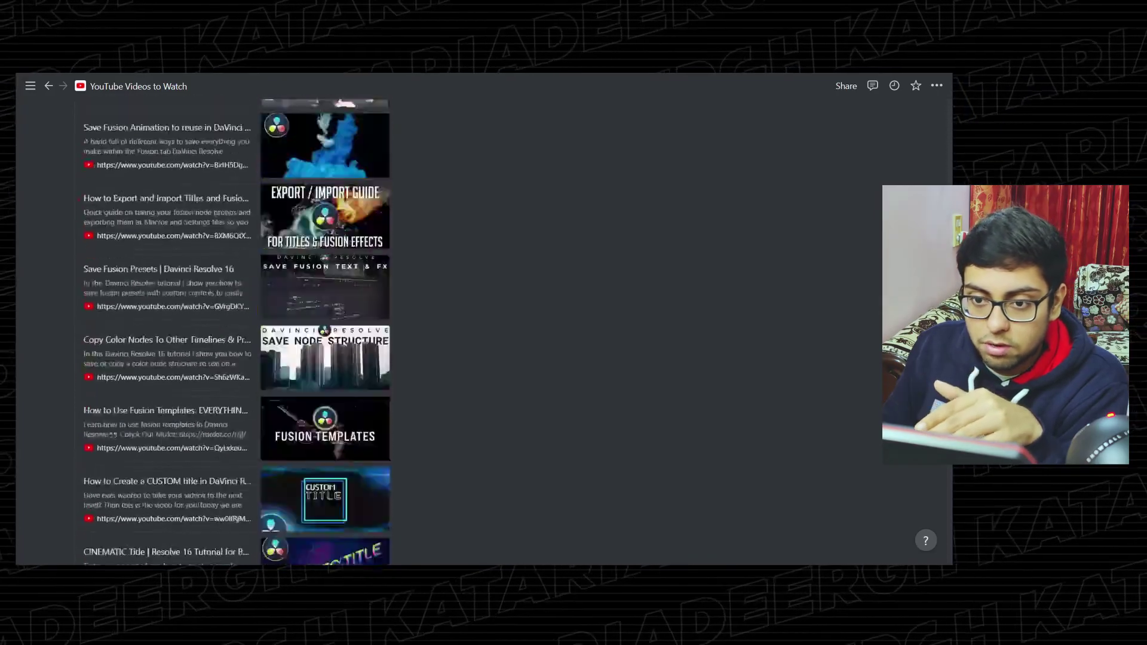
scroll(945, 550, "down", 20)
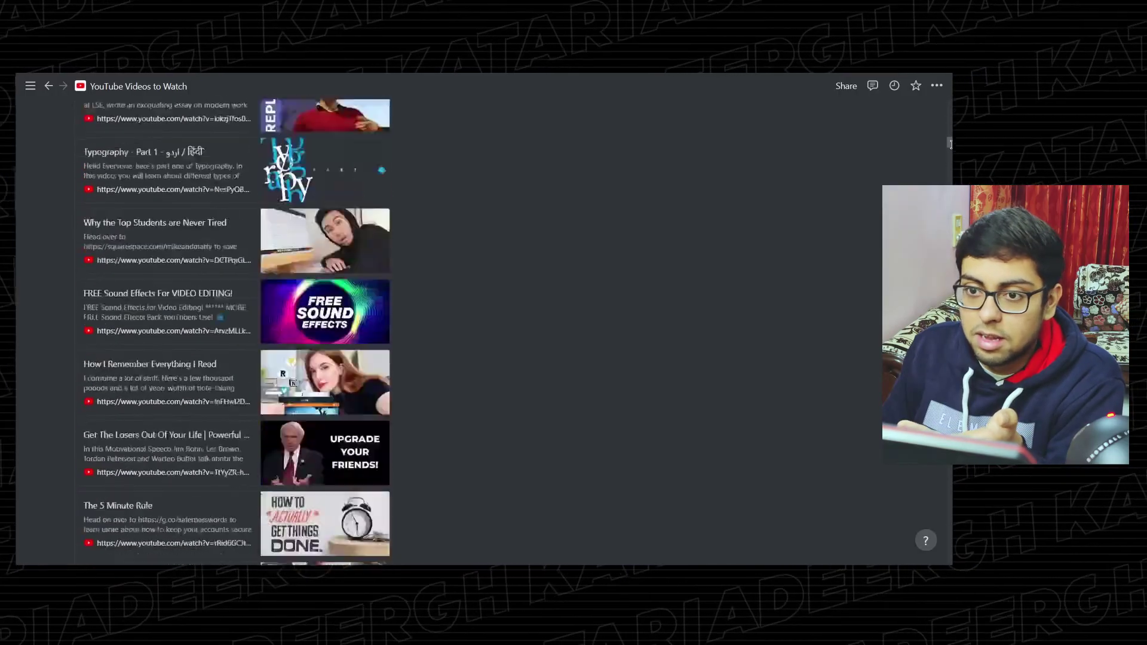
left_click_drag(951, 117, 950, 108)
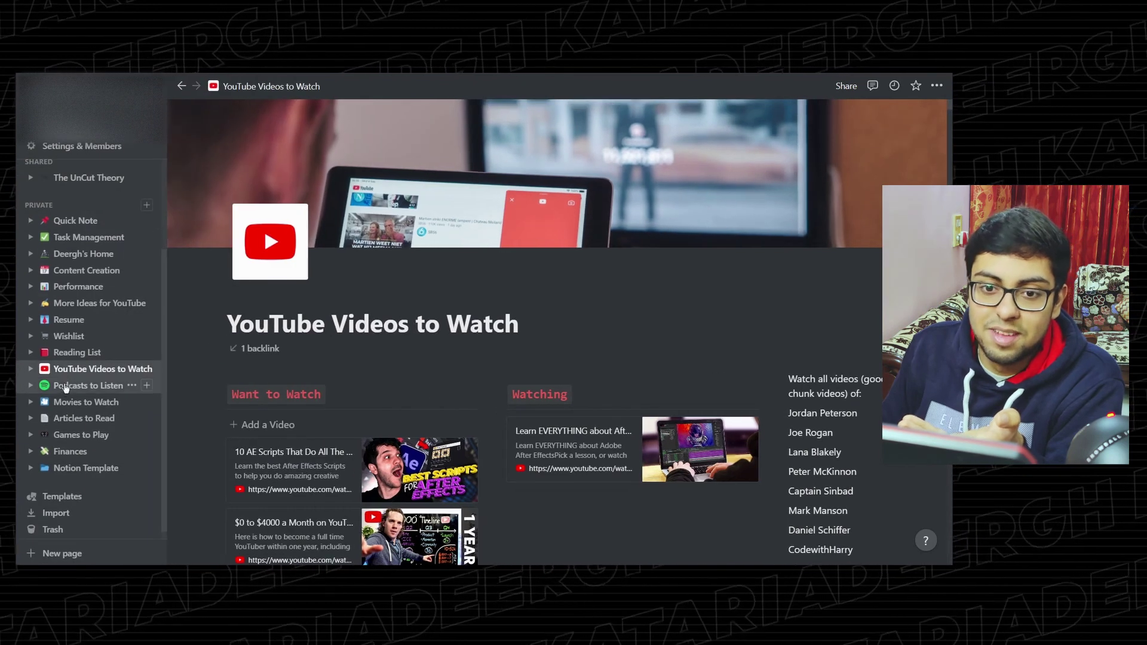
- Open the Podcasts to Listen page in Notion and scroll through it
left_click(65, 385)
scroll(523, 274, "down", 6)
scroll(525, 271, "down", 3)
scroll(525, 271, "up", 9)
- Go via Movies to Watch to Articles to Read and scroll through its list
left_click(90, 402)
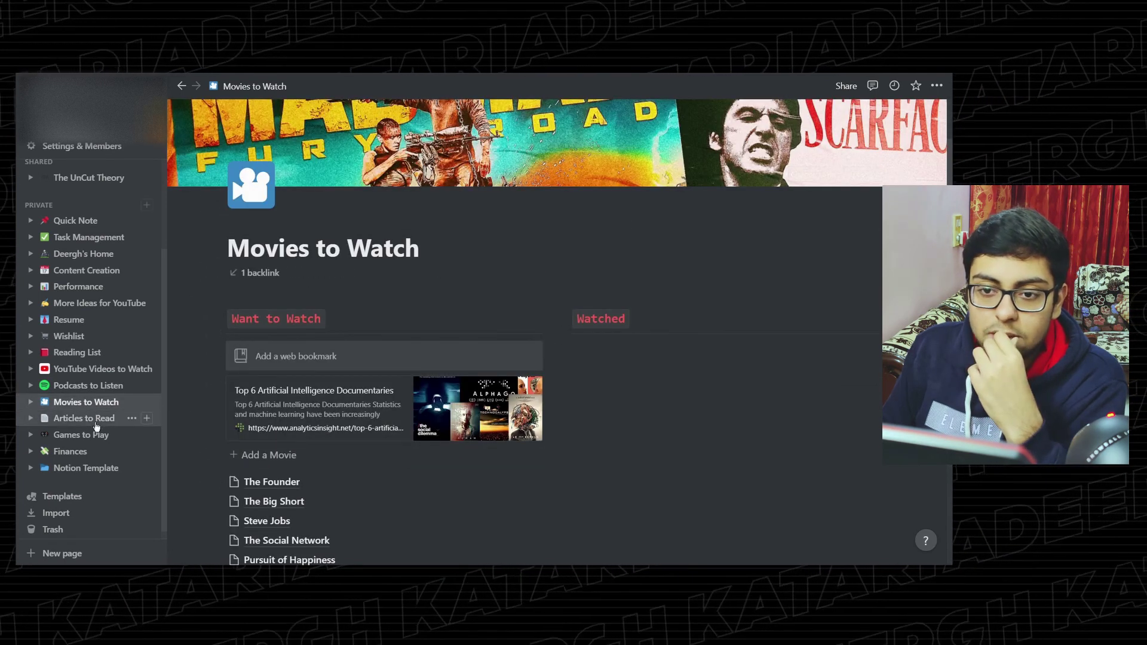
left_click(83, 419)
scroll(579, 285, "down", 5)
scroll(579, 285, "down", 20)
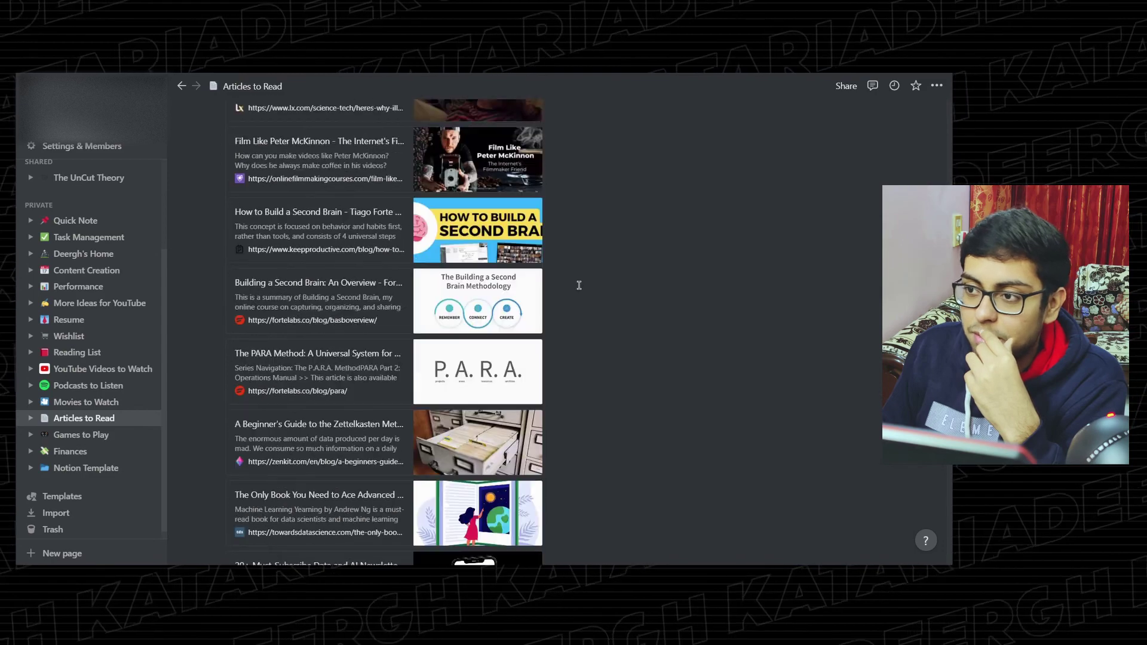
scroll(575, 289, "down", 4)
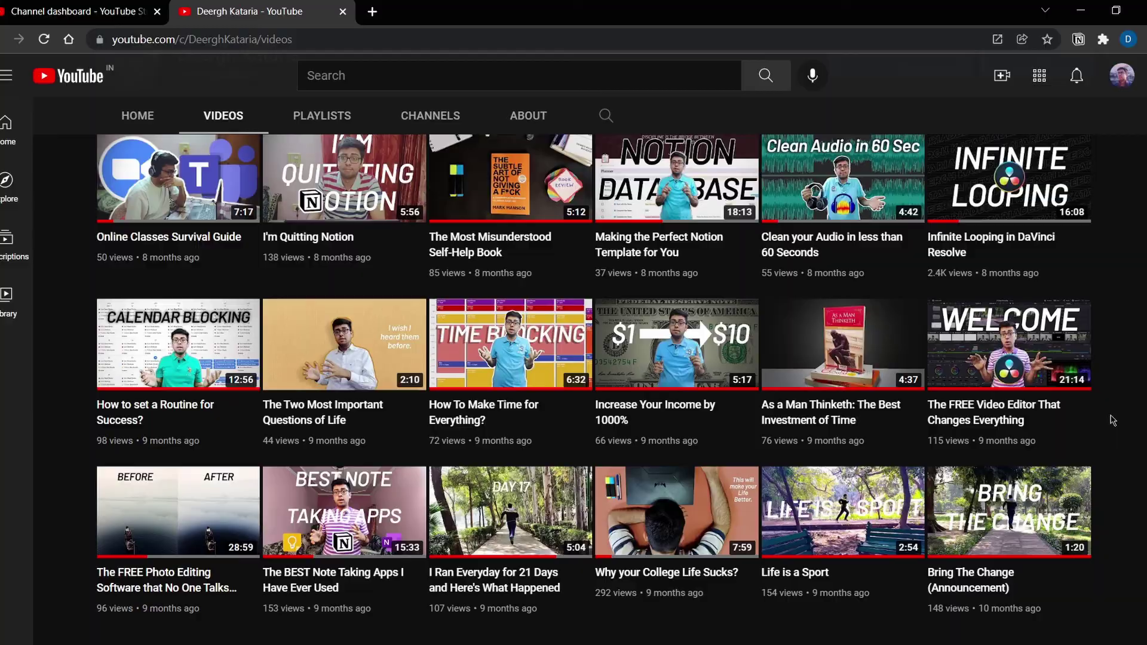
scroll(1112, 420, "up", 14)
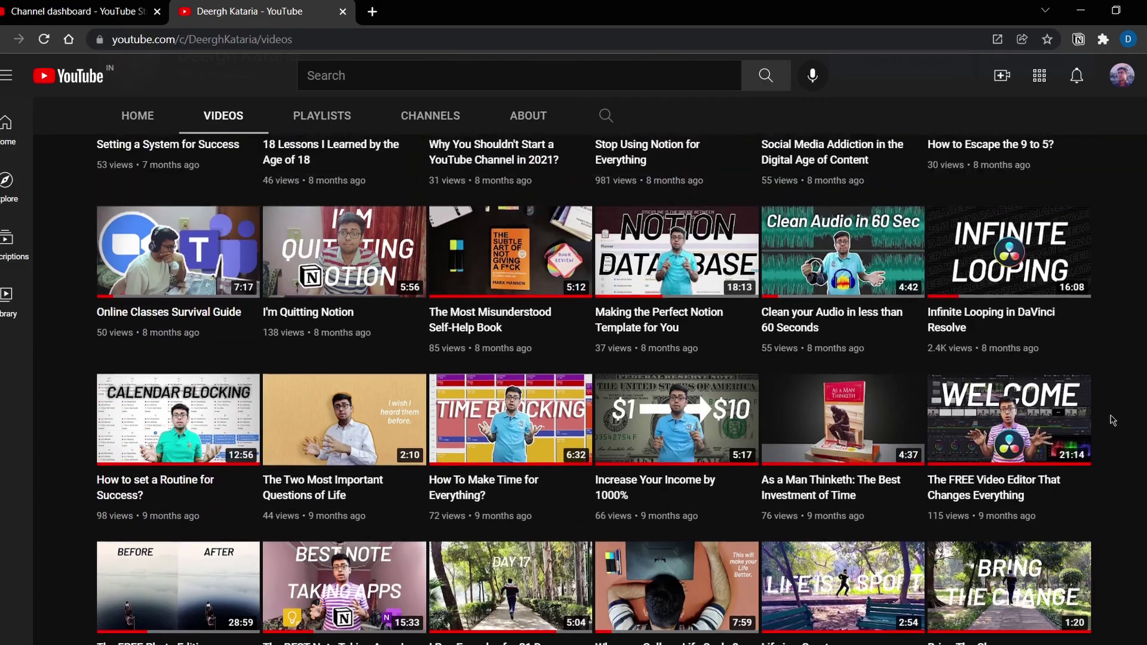
scroll(1112, 420, "up", 3)
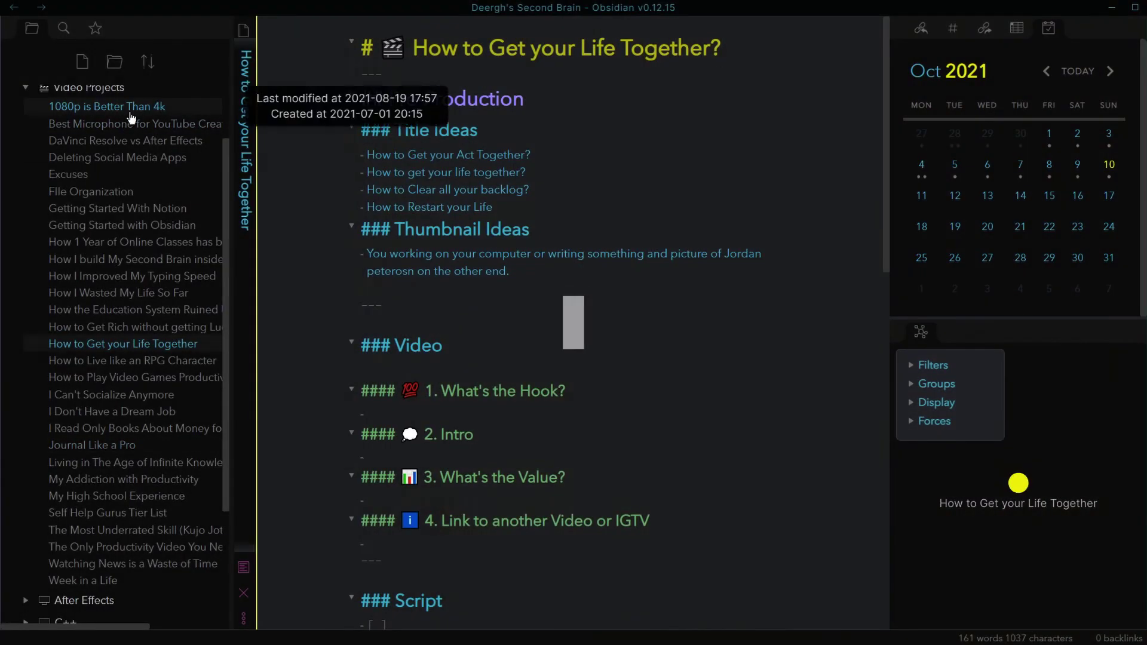
- Browse the 1080p is Better Than 4k, Best Microphone and deleting-social-media-apps video notes
left_click(108, 107)
left_click(125, 124)
scroll(495, 253, "down", 5)
scroll(495, 253, "down", 15)
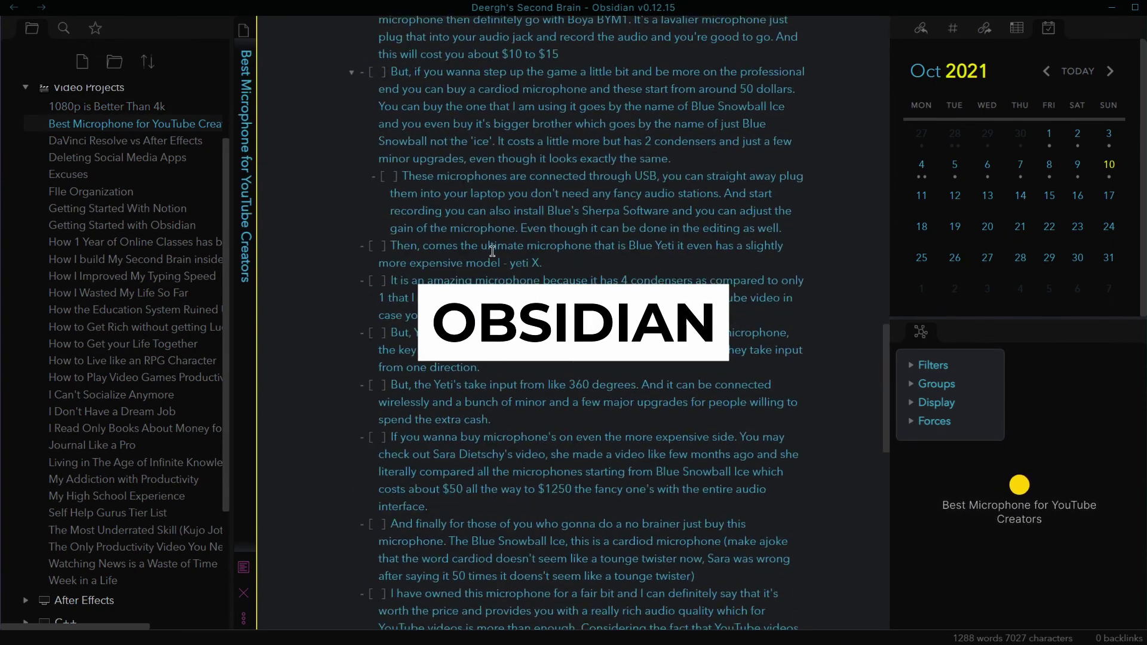
scroll(491, 248, "up", 18)
left_click(149, 157)
scroll(537, 322, "down", 10)
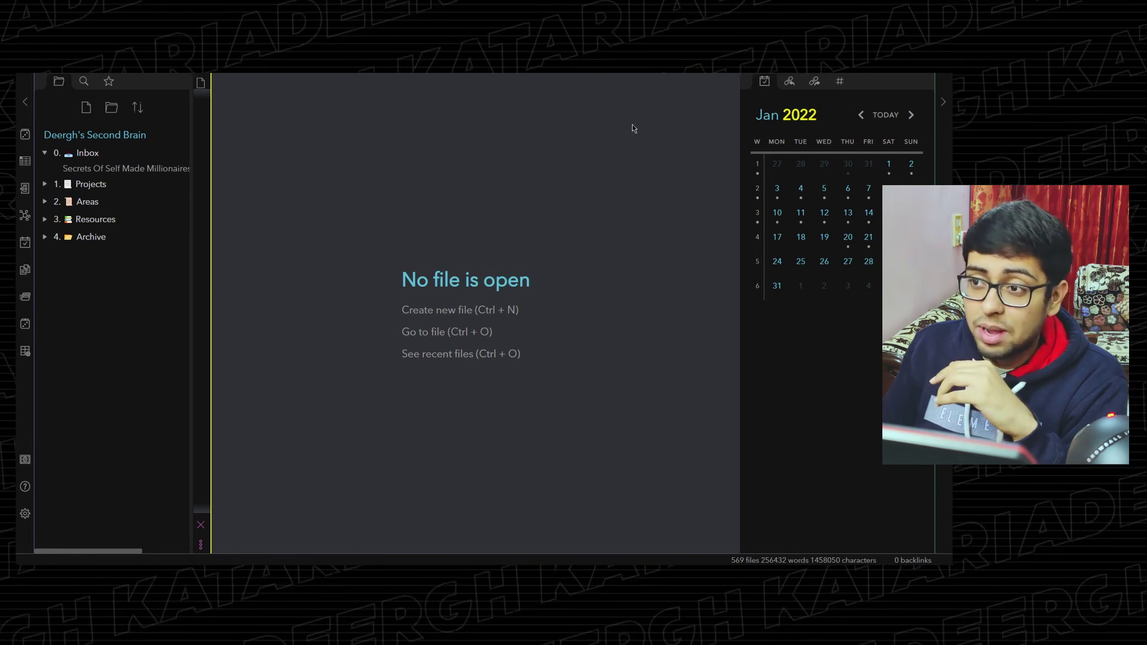
- Hide the calendar sidebar and open The 4-Hour Workweek book note through the note switcher
left_click(945, 108)
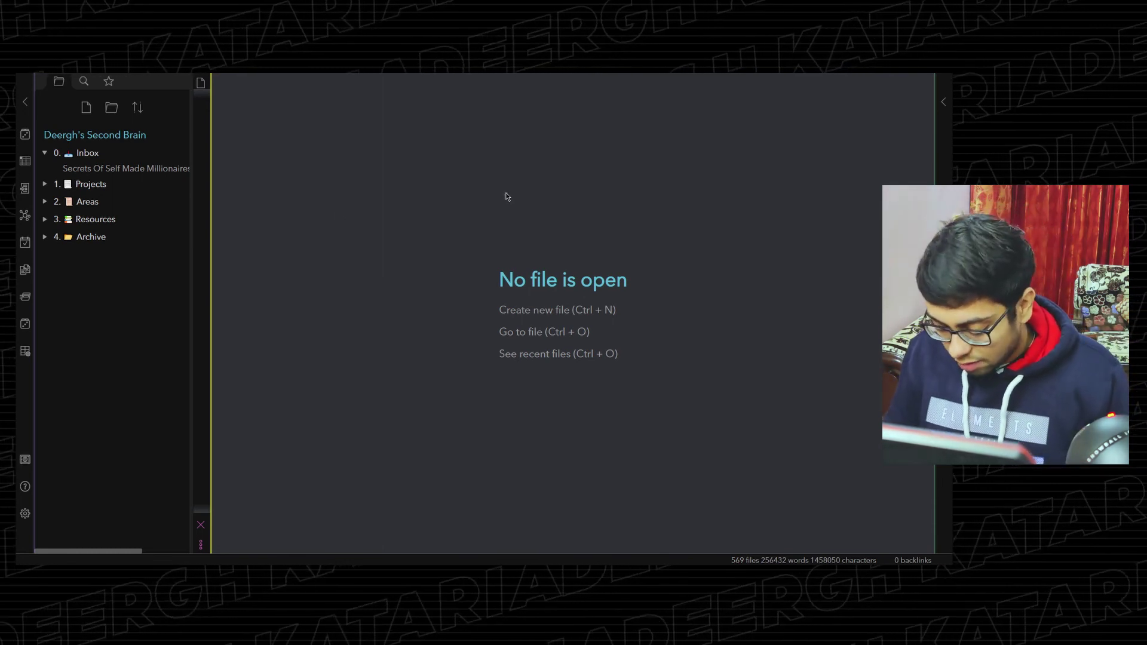
key("ctrl+o")
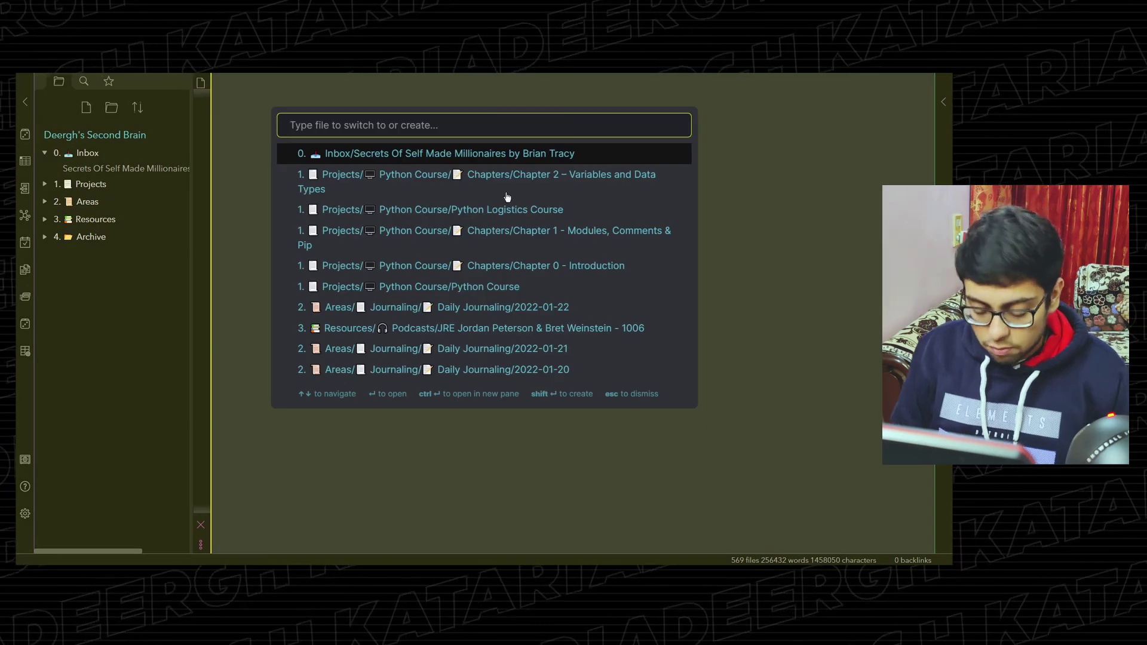
type("# here word")
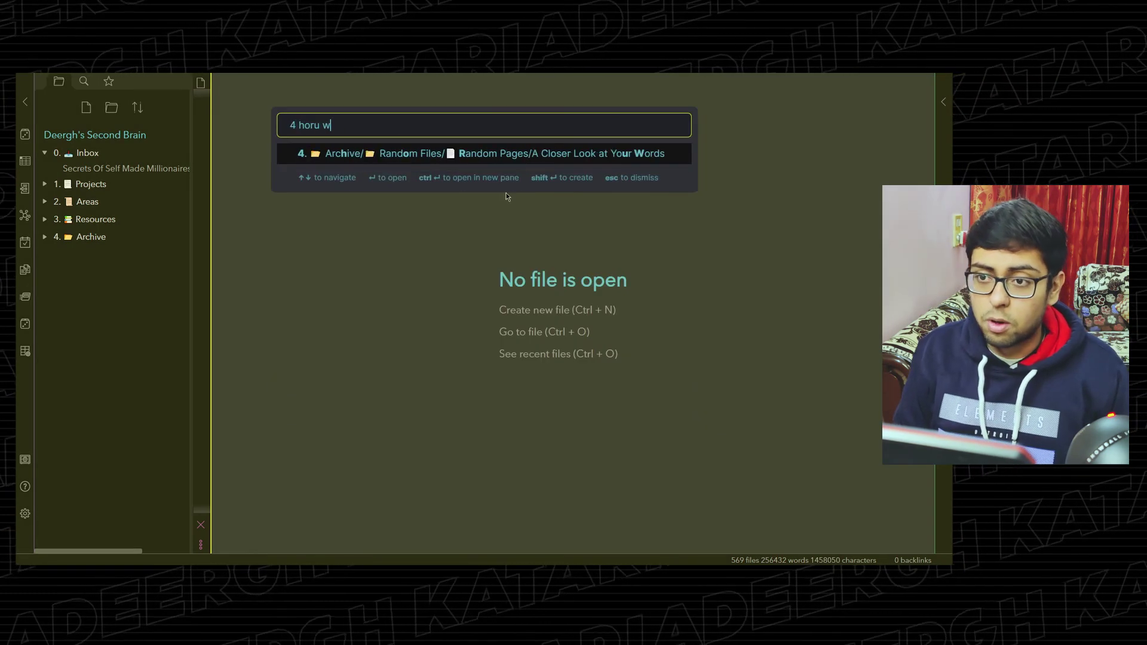
key("Return")
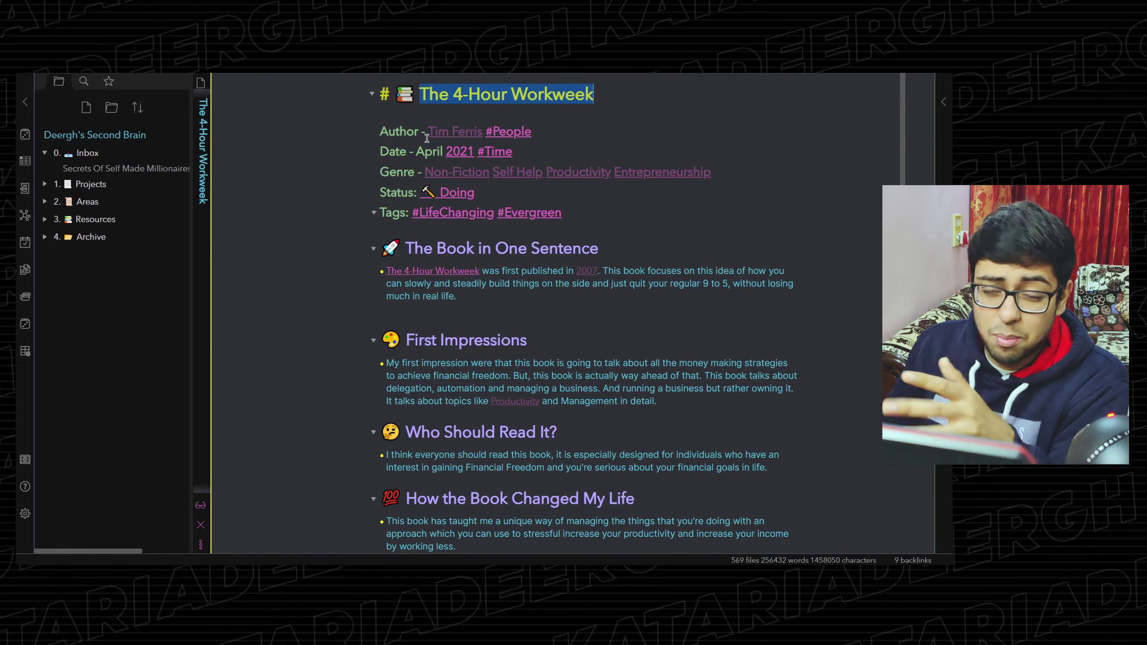
- Read through The 4-Hour Workweek note in reading view
scroll(436, 141, "down", 7)
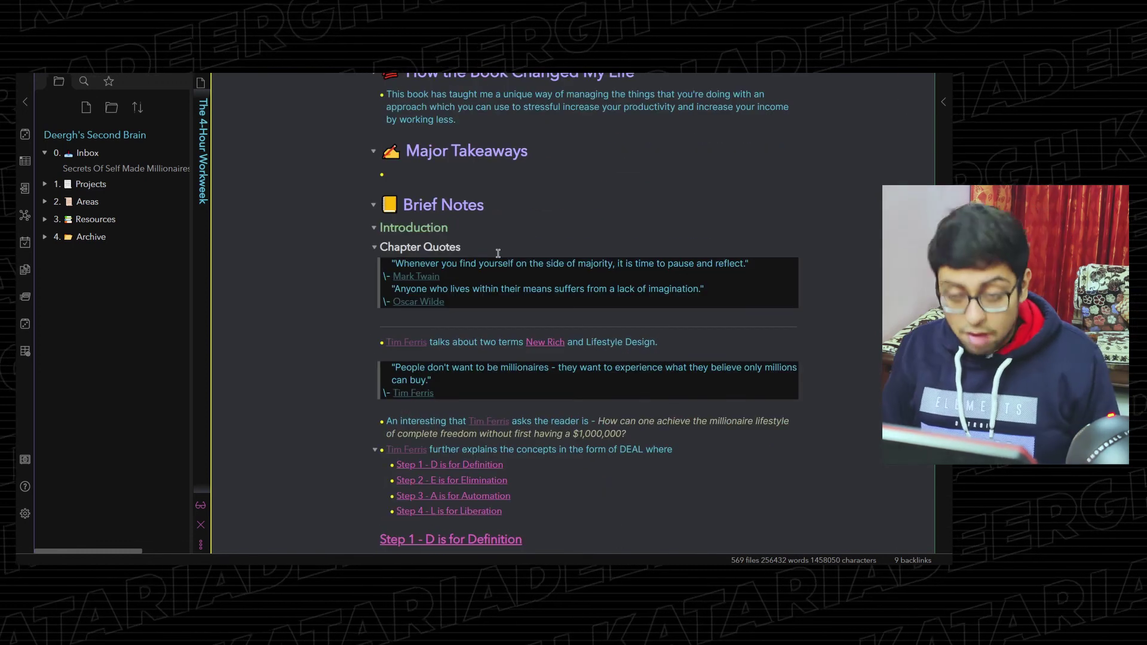
scroll(497, 253, "down", 5)
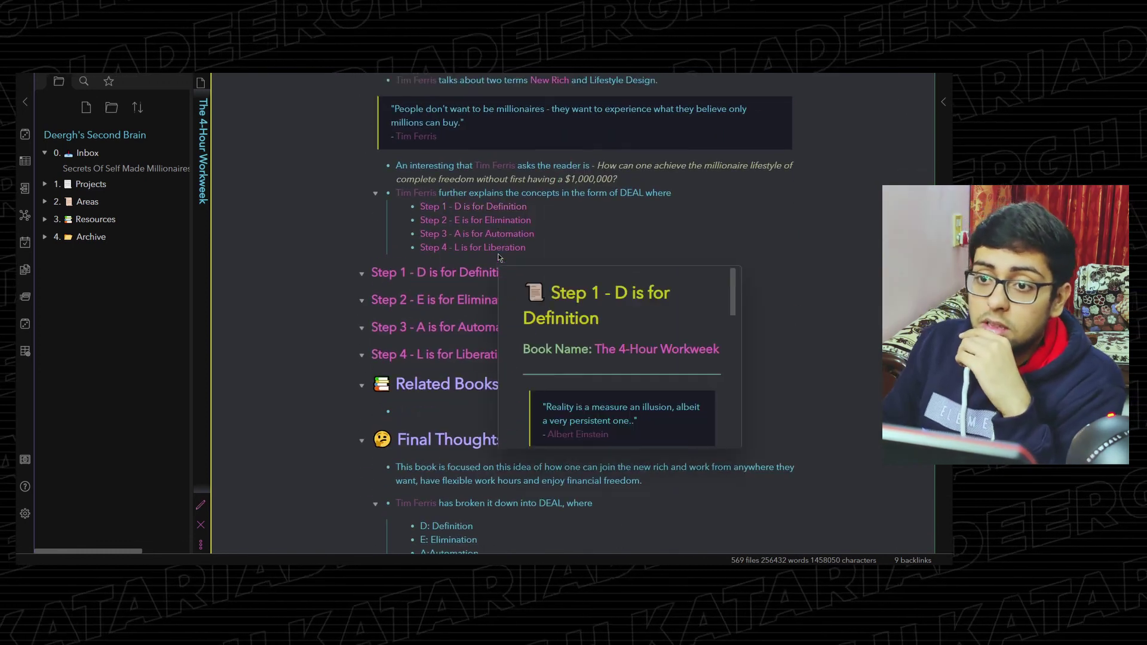
key("ctrl+e")
scroll(598, 238, "up", 2)
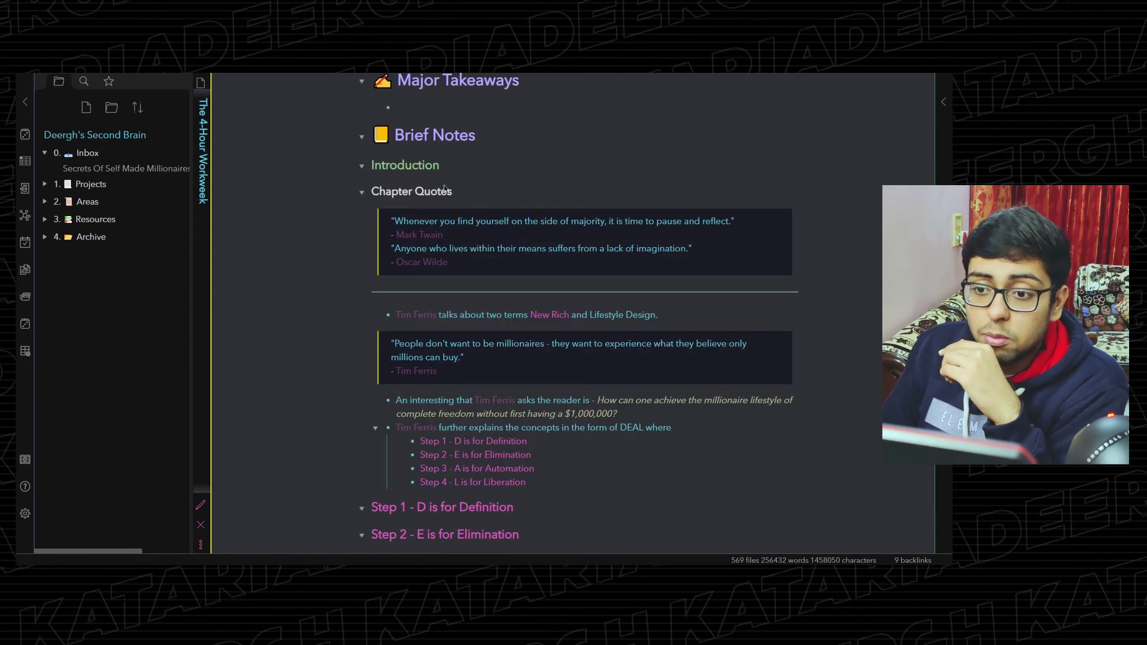
scroll(448, 269, "down", 2)
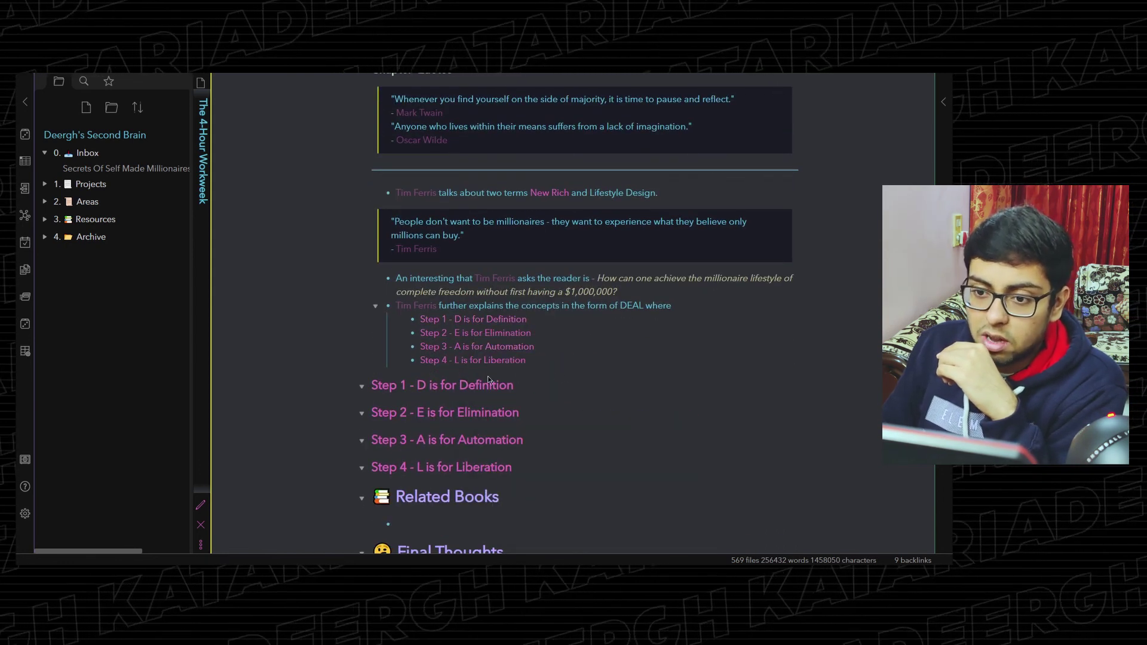
scroll(488, 375, "down", 4)
scroll(590, 364, "up", 3)
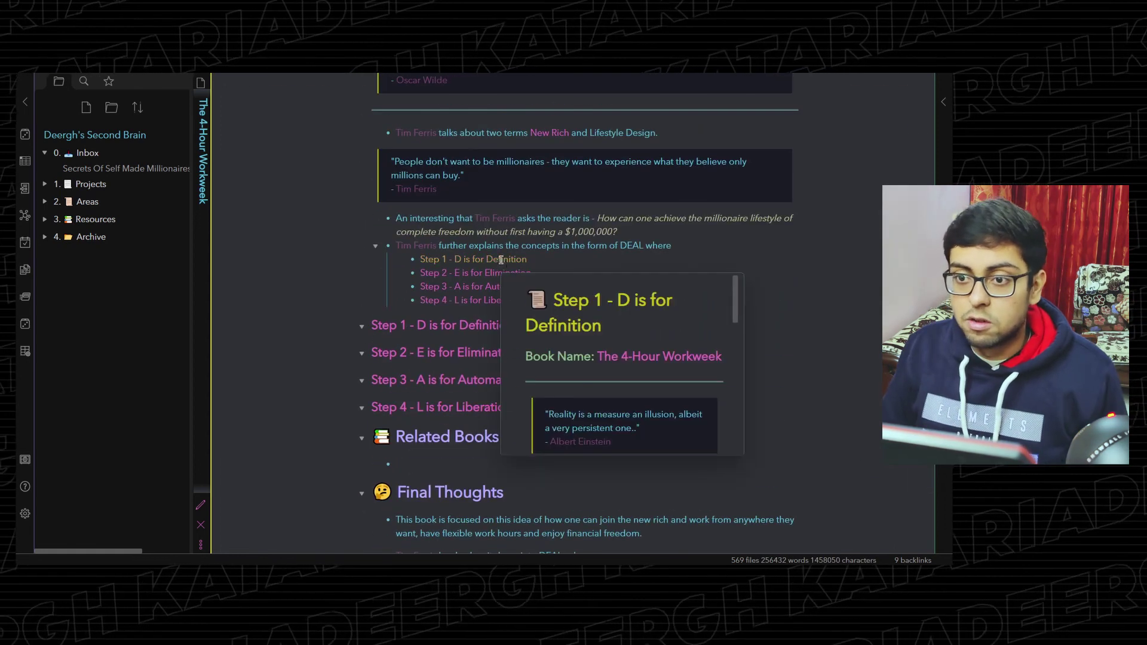
- Open Step 1 - D is for Definition beside the book note and read it in reading view
left_click(500, 261, "ctrl")
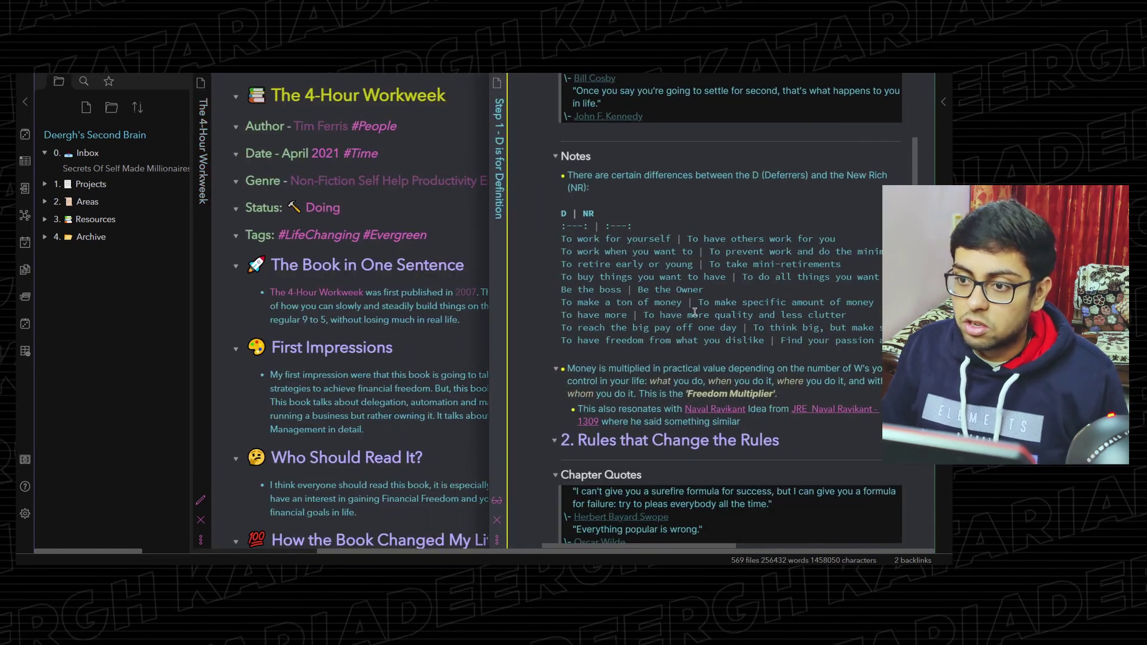
key("ctrl+e")
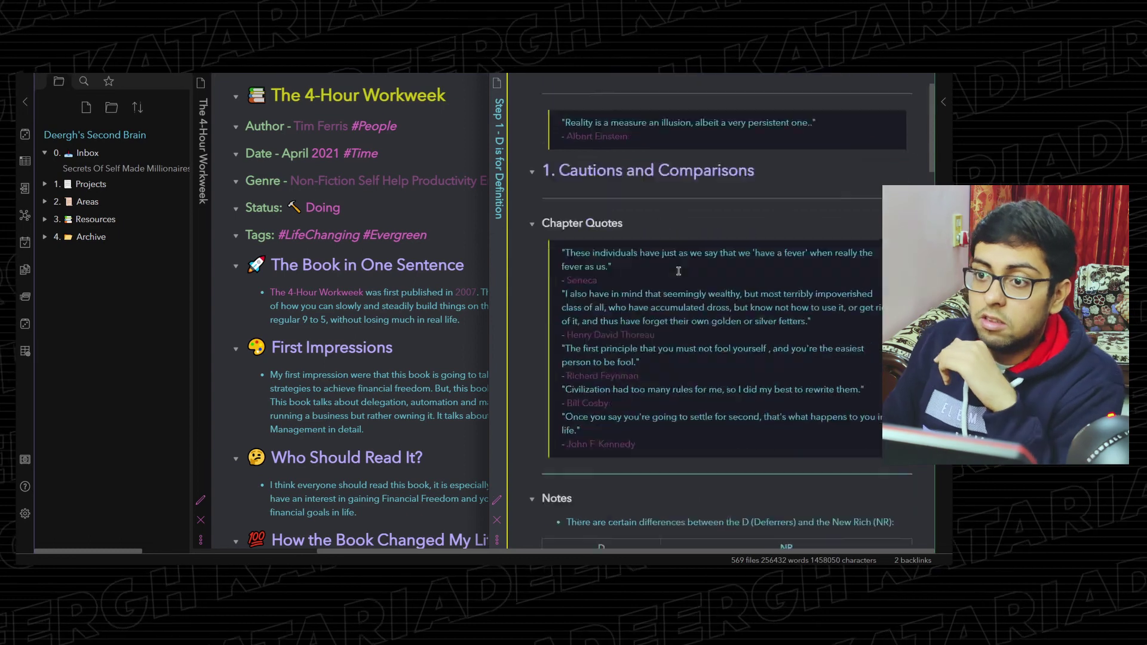
scroll(679, 275, "down", 20)
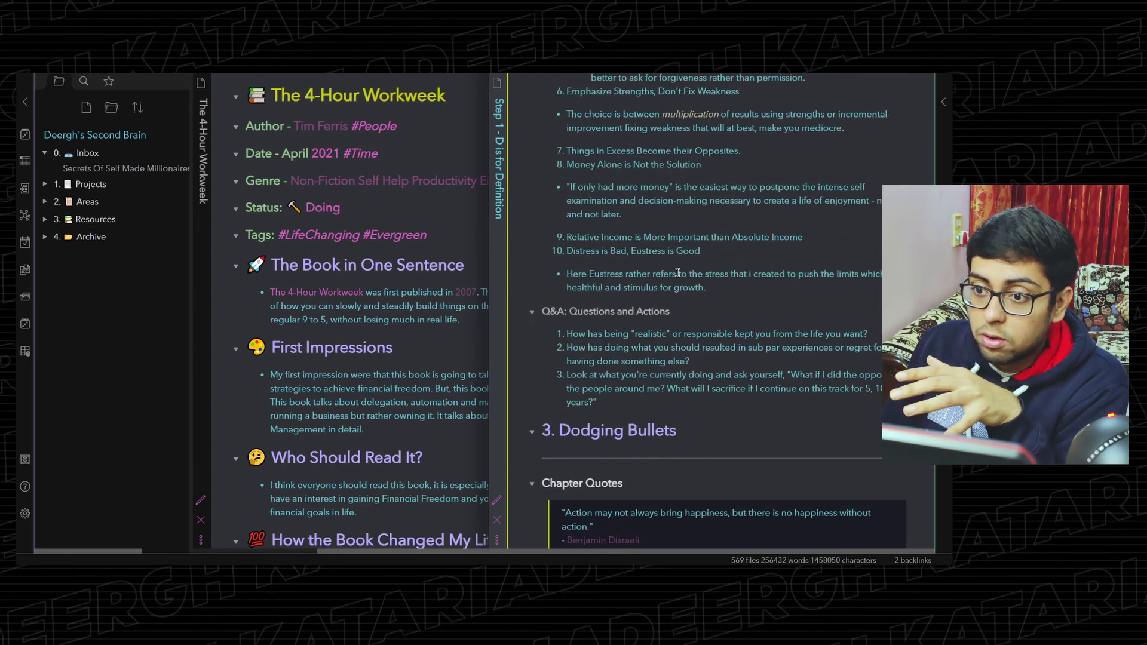
scroll(677, 272, "down", 1)
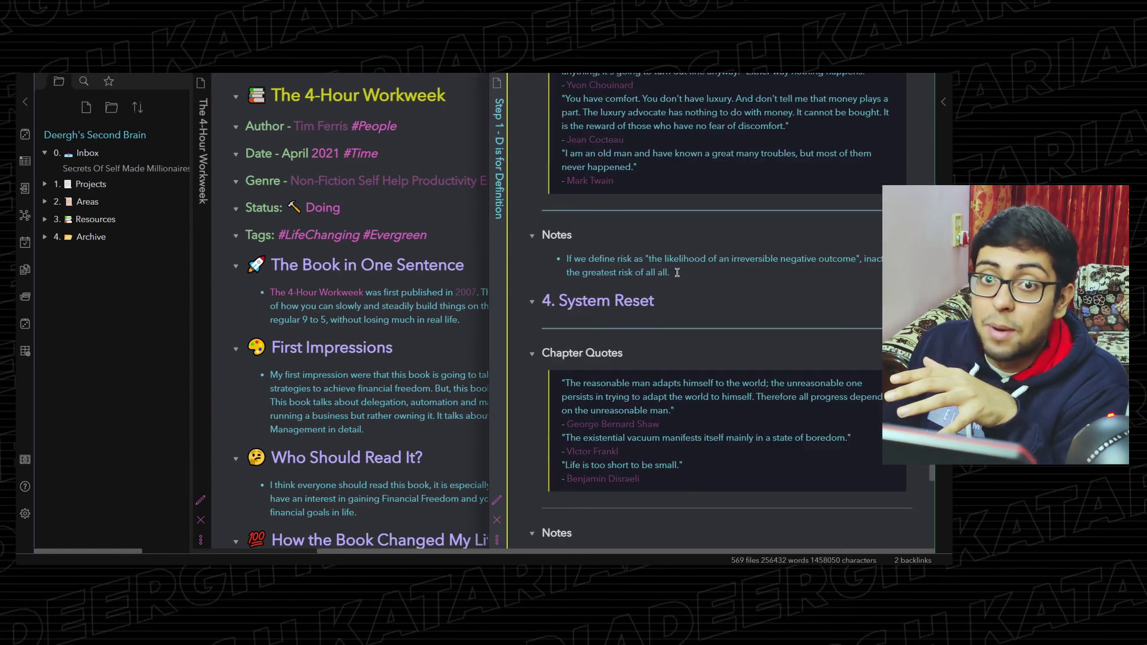
scroll(381, 321, "down", 5)
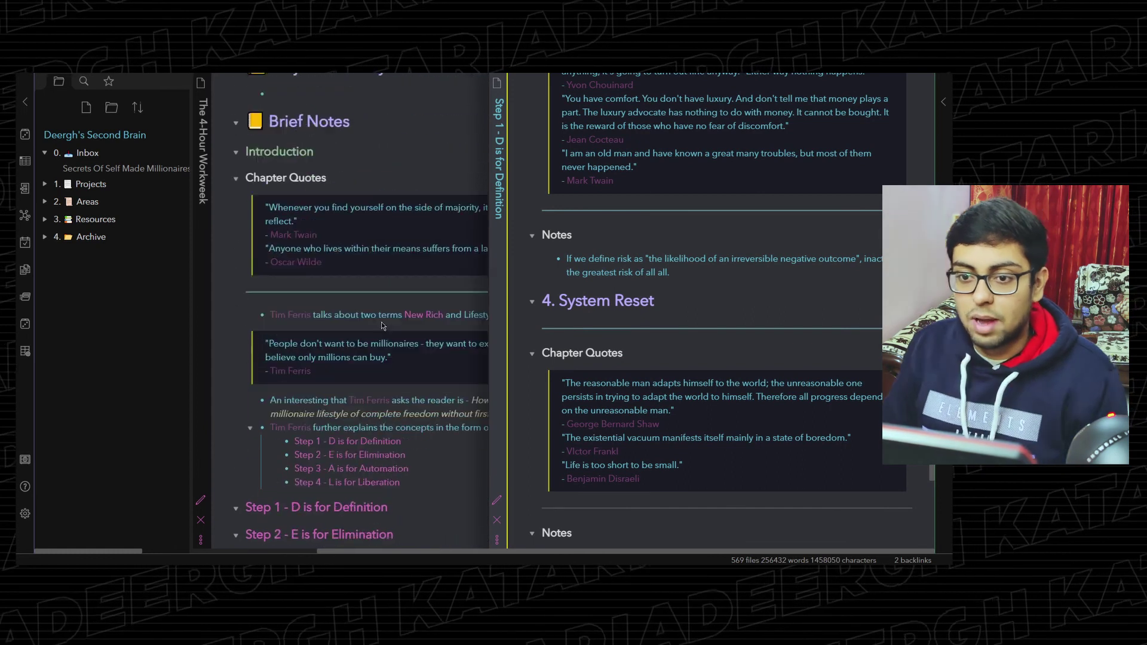
- Open the Step 2 - E is for Elimination and Step 3 - A is for Automation panes
left_click(342, 412)
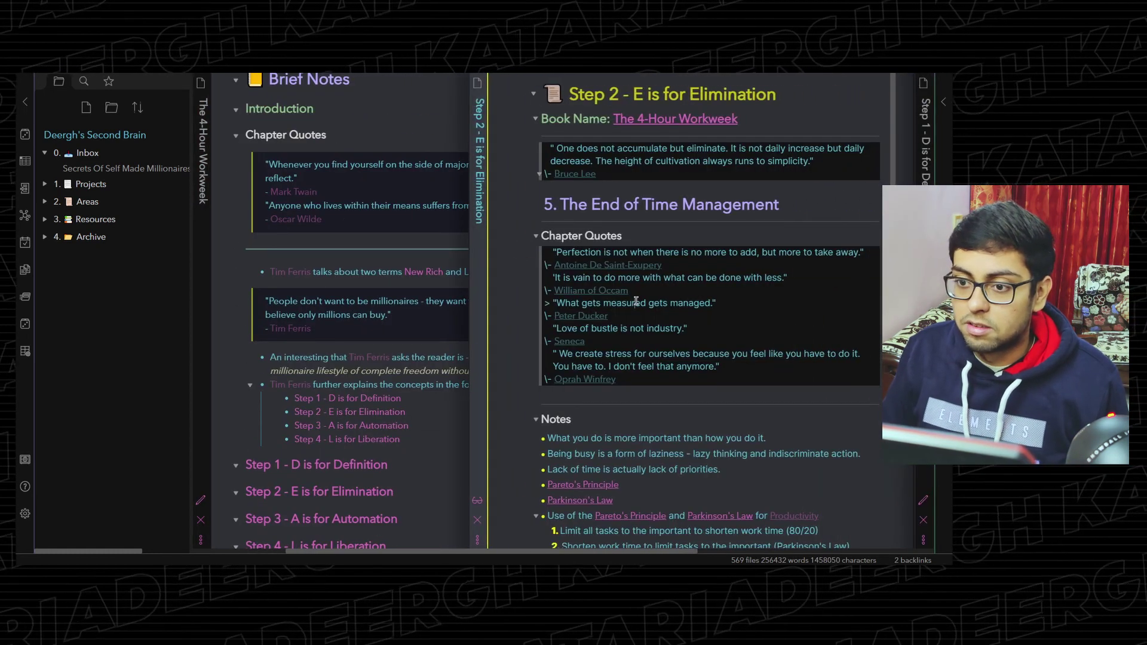
scroll(636, 301, "down", 15)
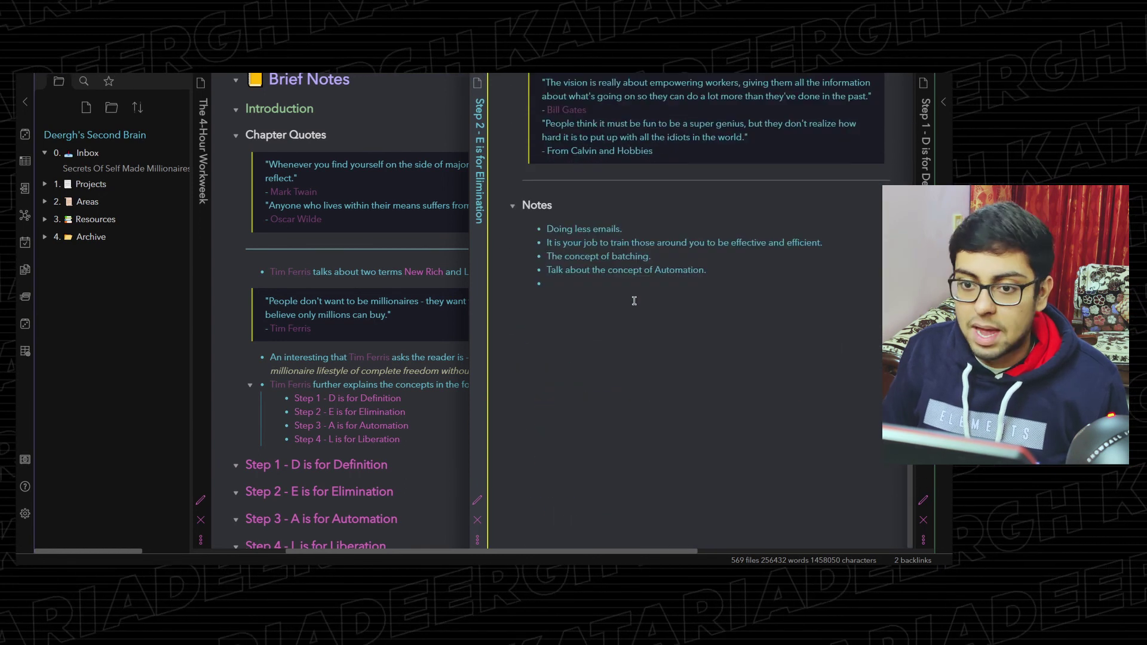
left_click(351, 425)
scroll(643, 296, "down", 10)
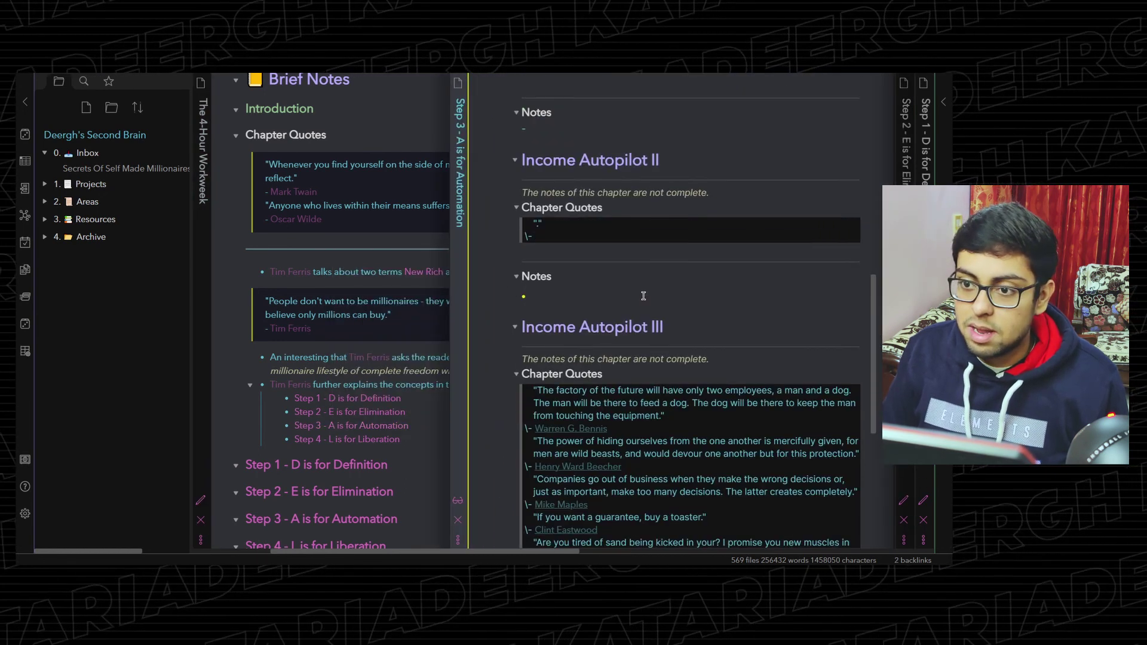
scroll(643, 296, "down", 3)
scroll(643, 296, "up", 15)
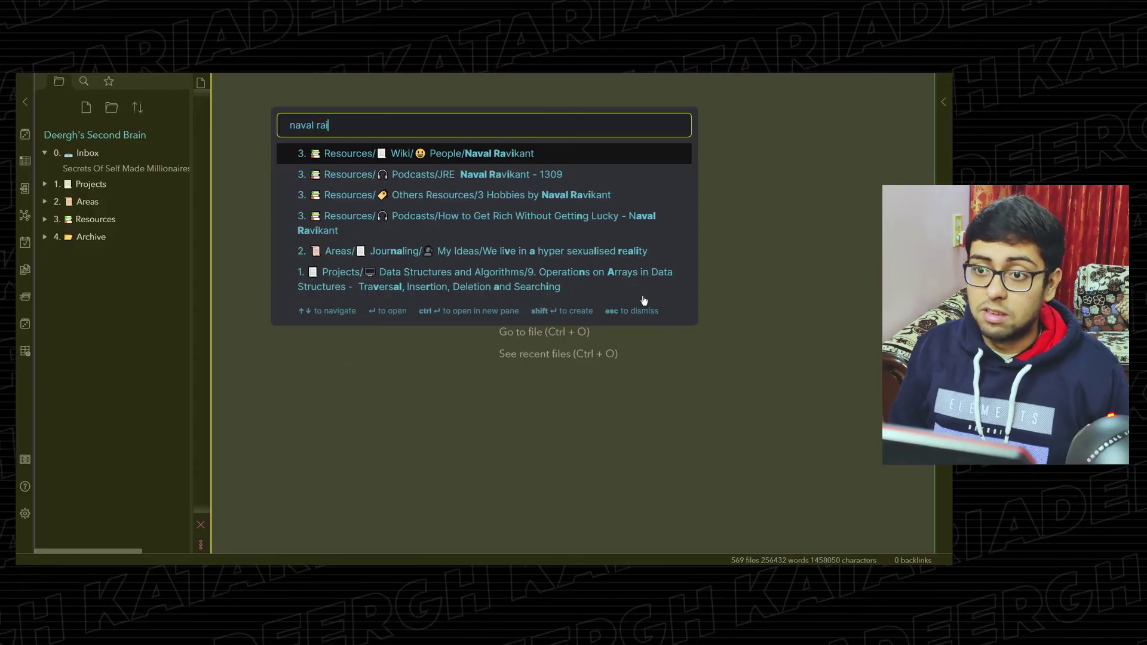
- Open the JRE Naval Ravikant - 1309 note in reading view and scroll through its notes
key("Down")
key("Return")
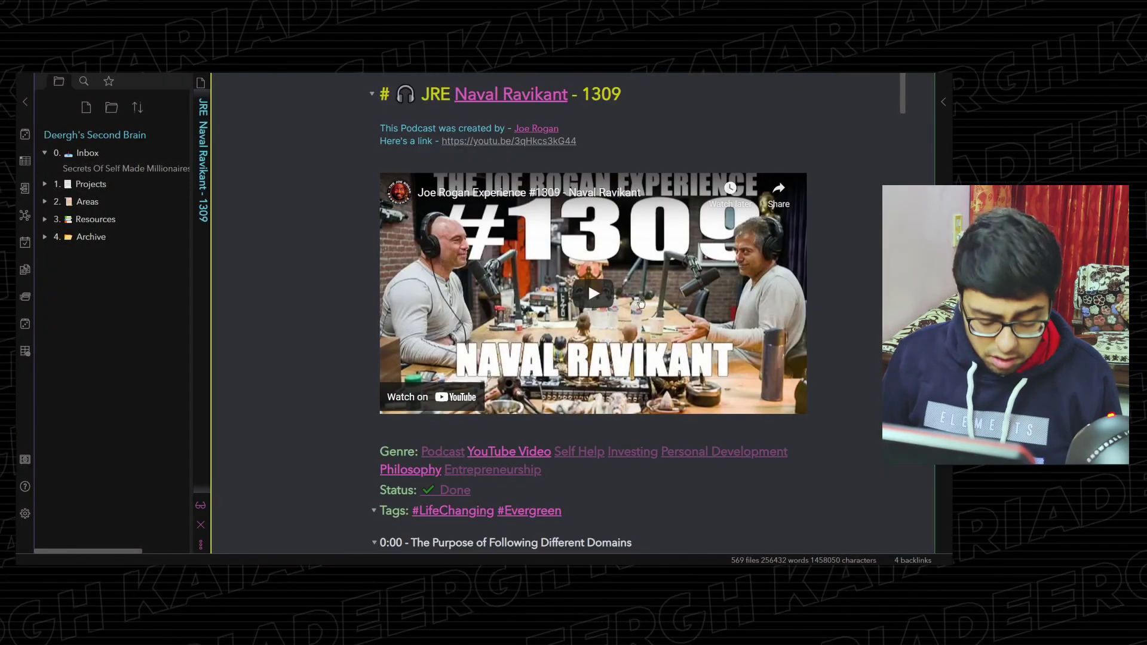
scroll(600, 355, "down", 3)
key("ctrl+e")
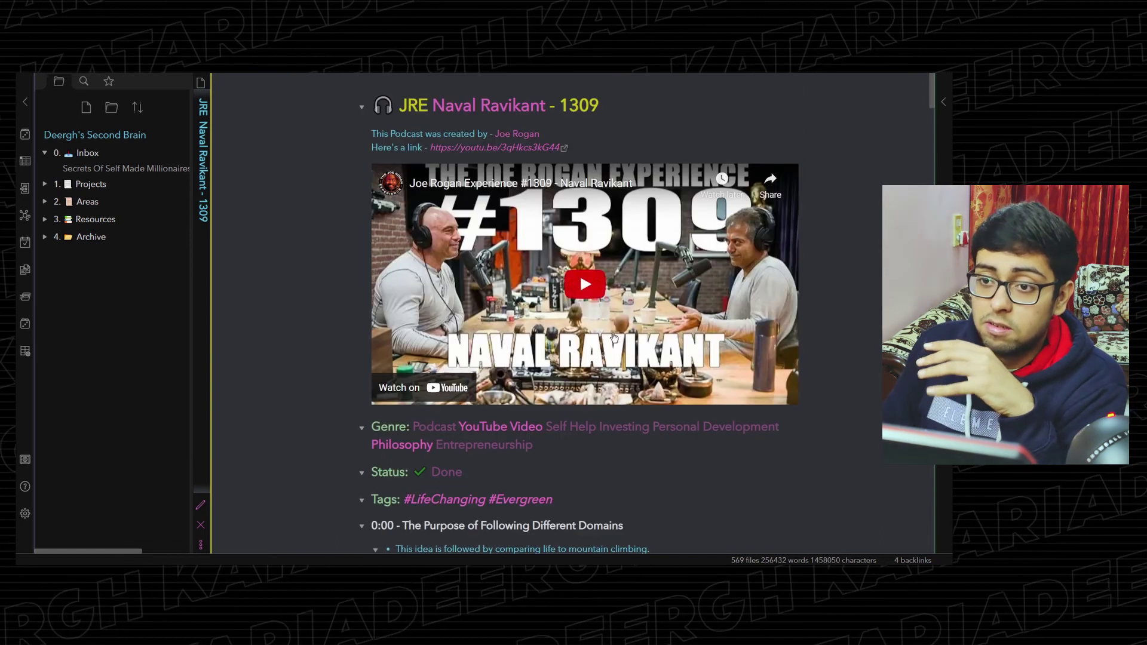
scroll(598, 431, "down", 3)
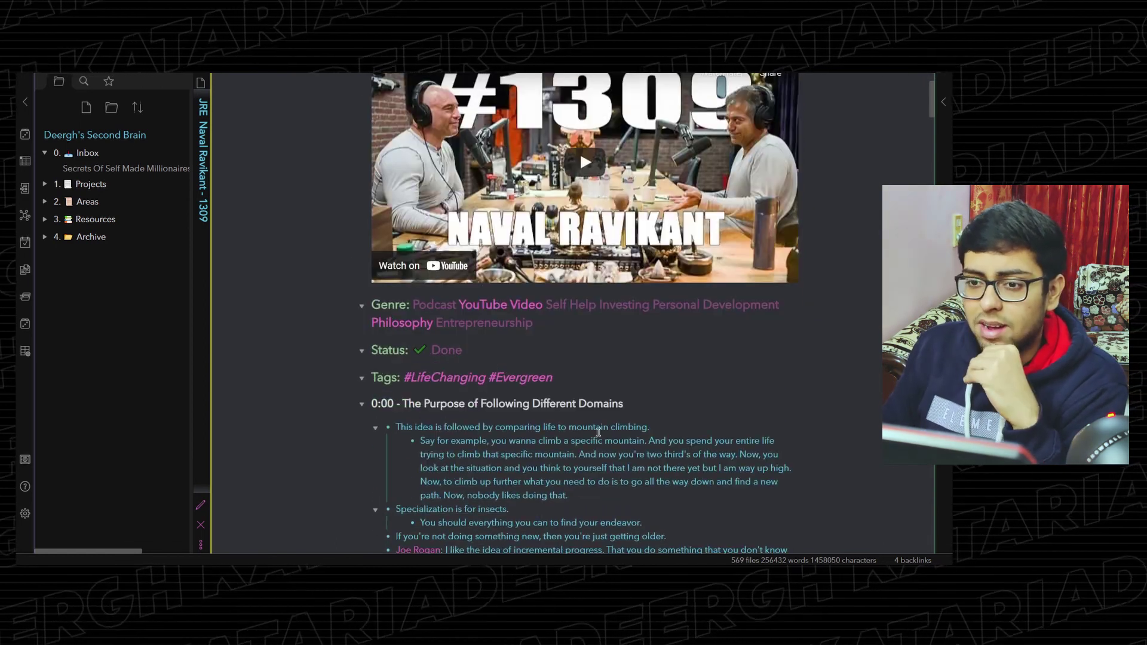
scroll(541, 231, "down", 15)
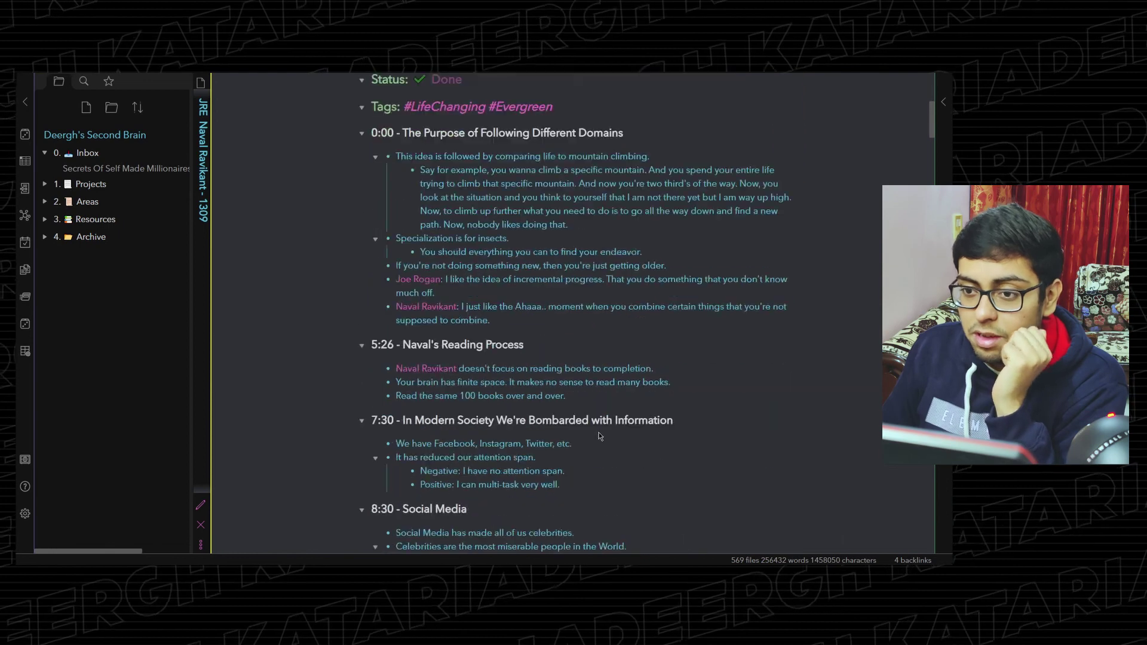
scroll(541, 231, "down", 20)
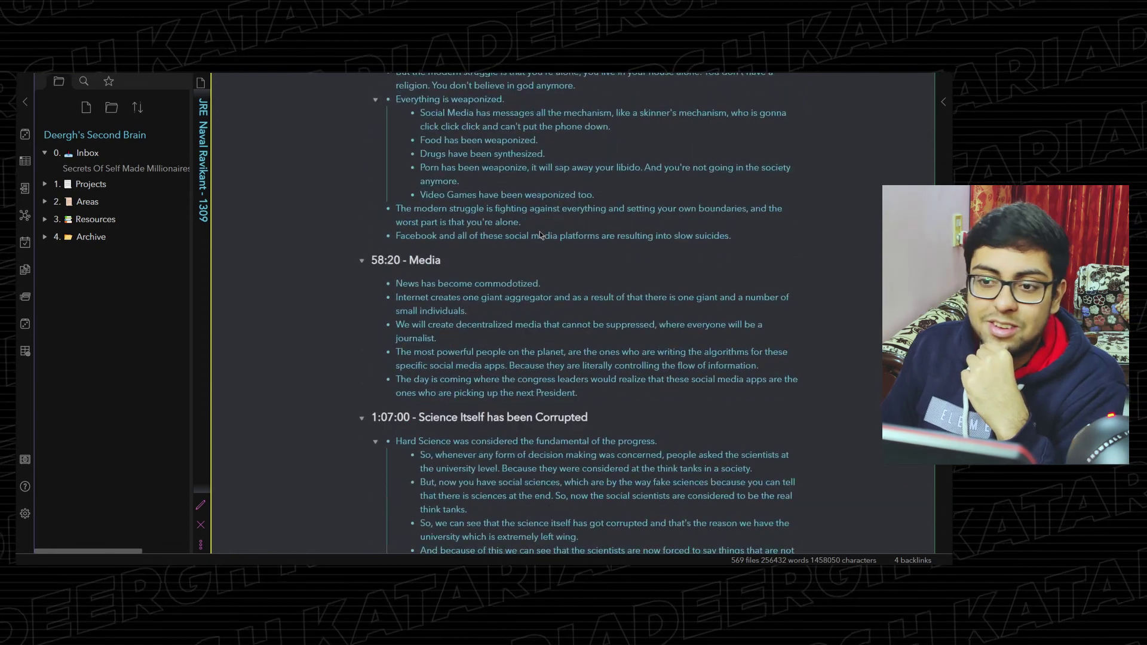
scroll(539, 231, "down", 20)
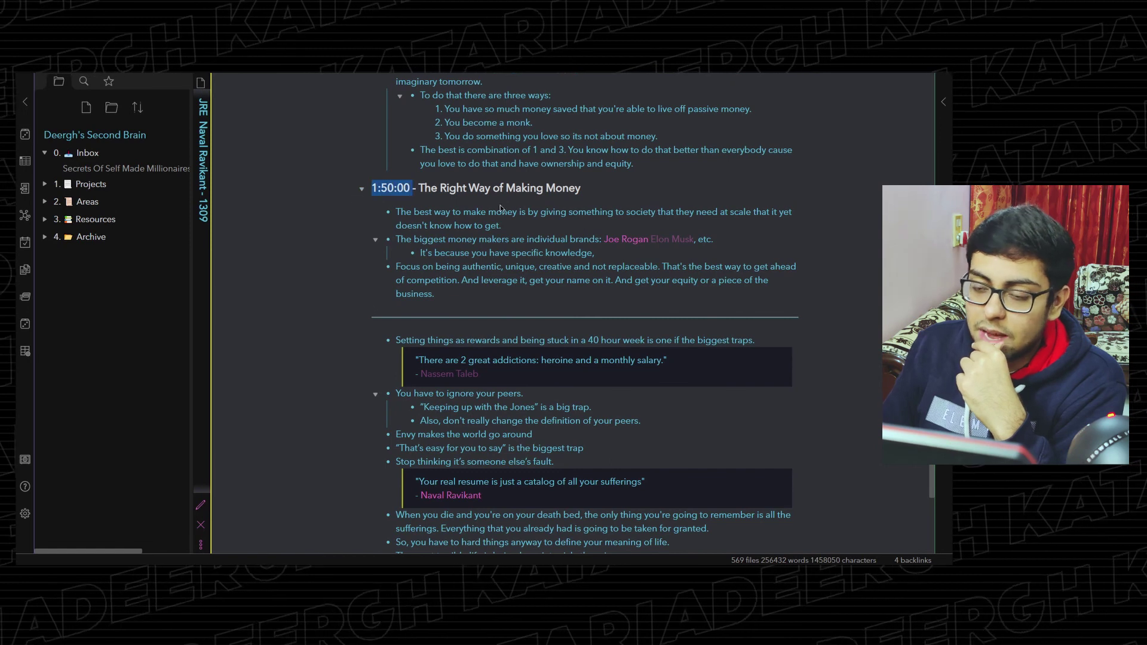
scroll(501, 208, "down", 20)
- Scroll back up the podcast note and display the vault's graph of linked notes
scroll(660, 293, "up", 20)
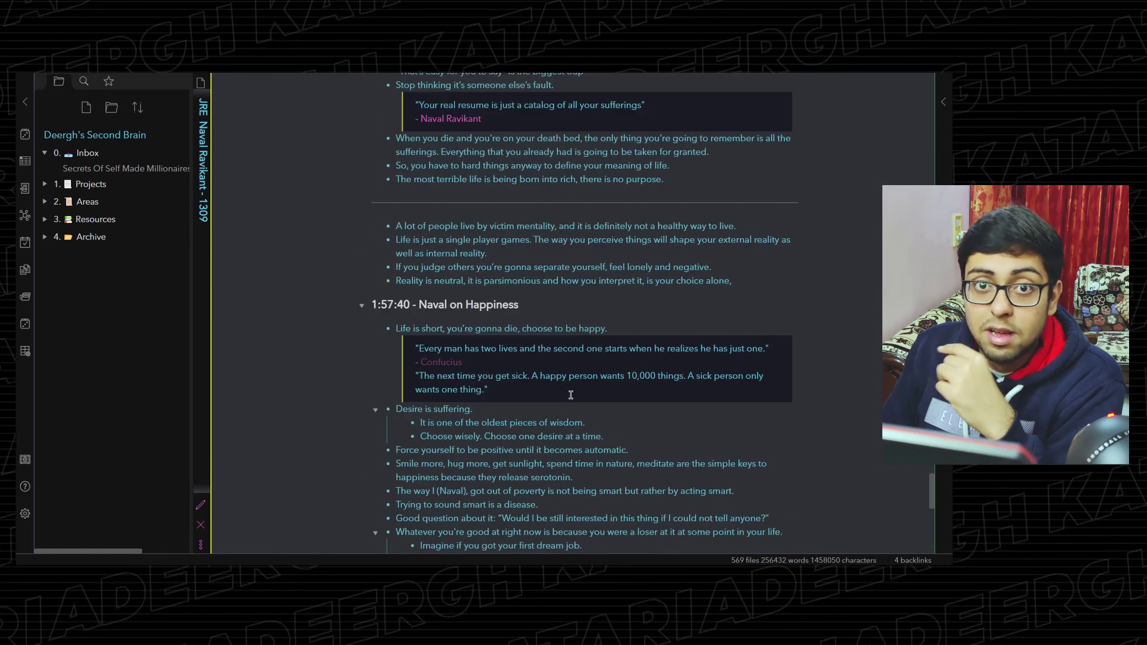
scroll(570, 395, "up", 15)
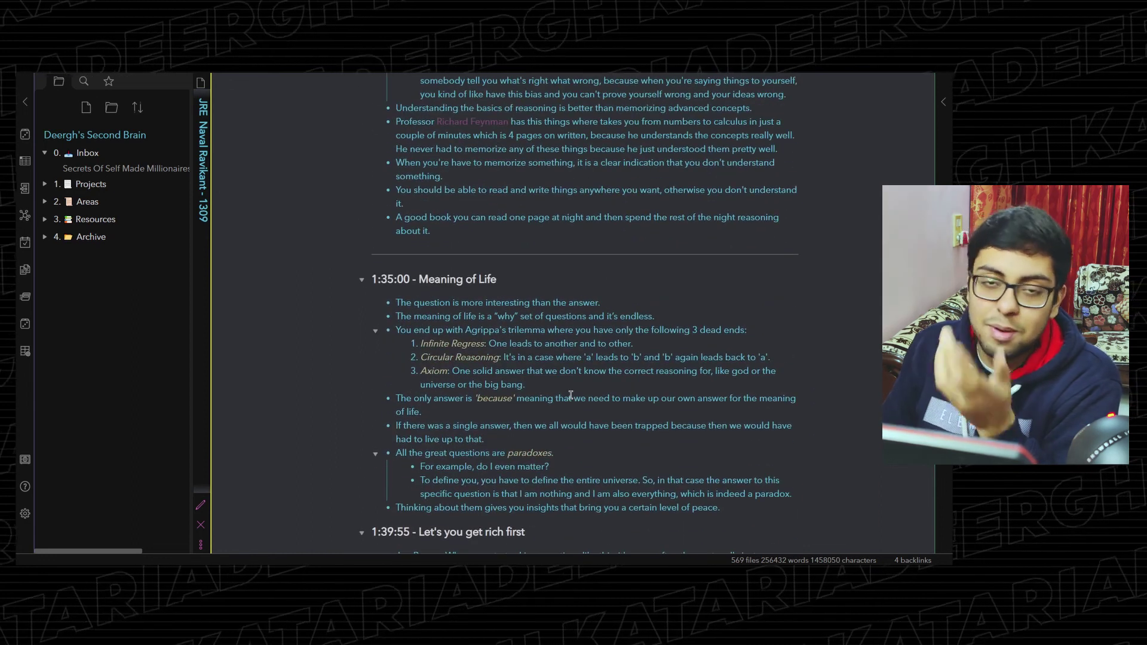
scroll(571, 395, "up", 10)
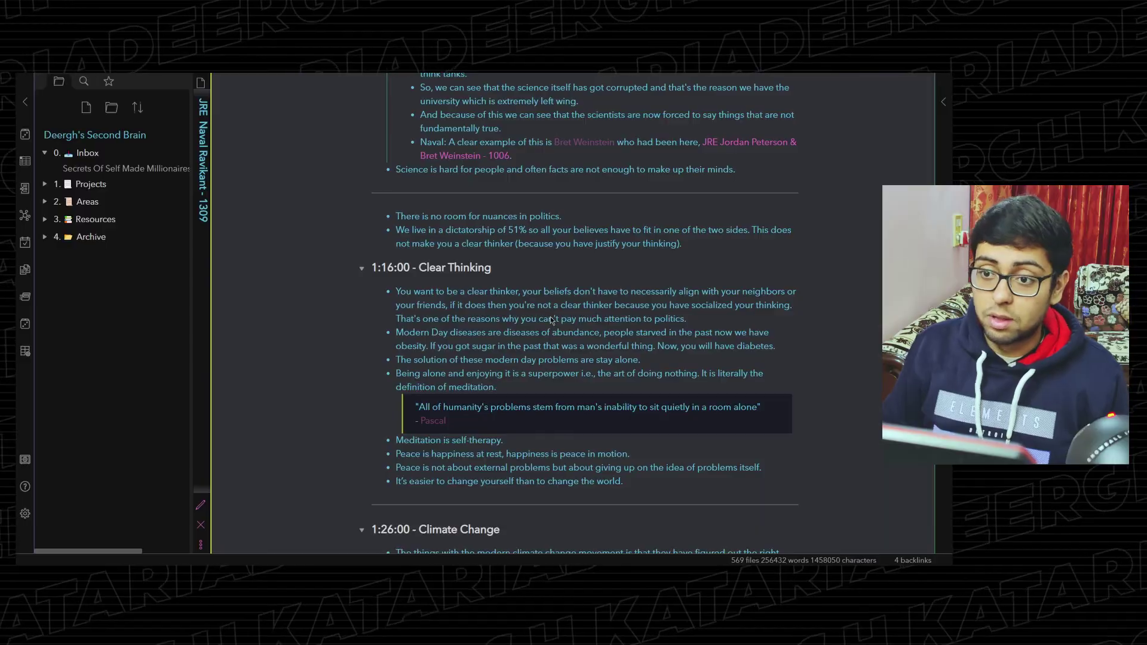
key("ctrl+g")
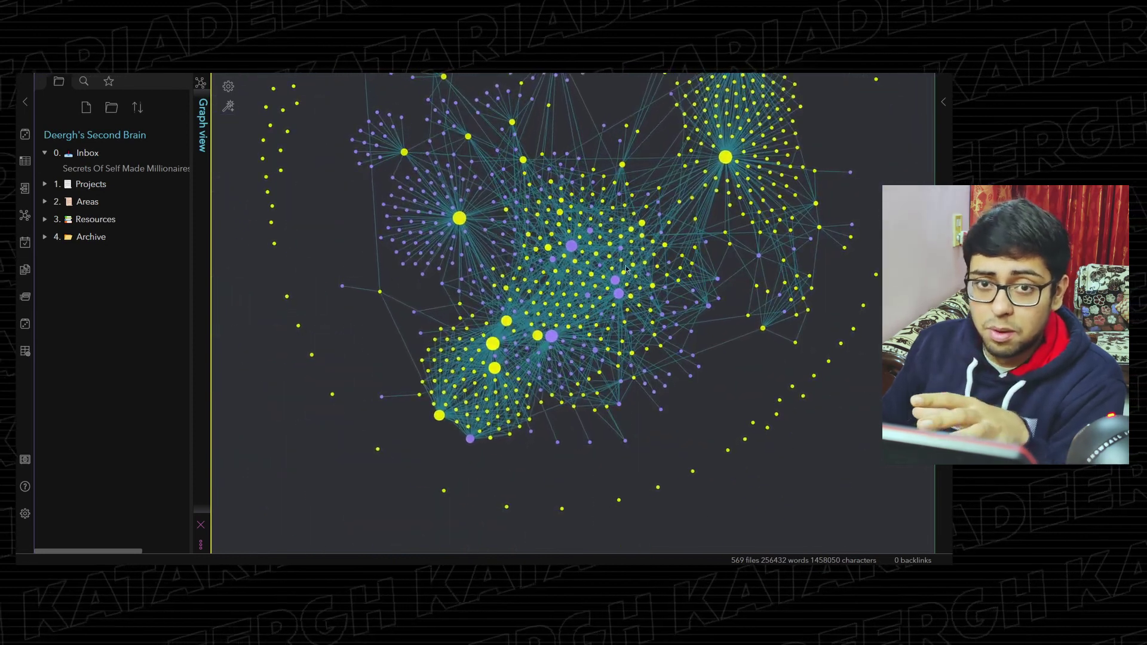
scroll(619, 294, "up", 6)
scroll(619, 293, "down", 8)
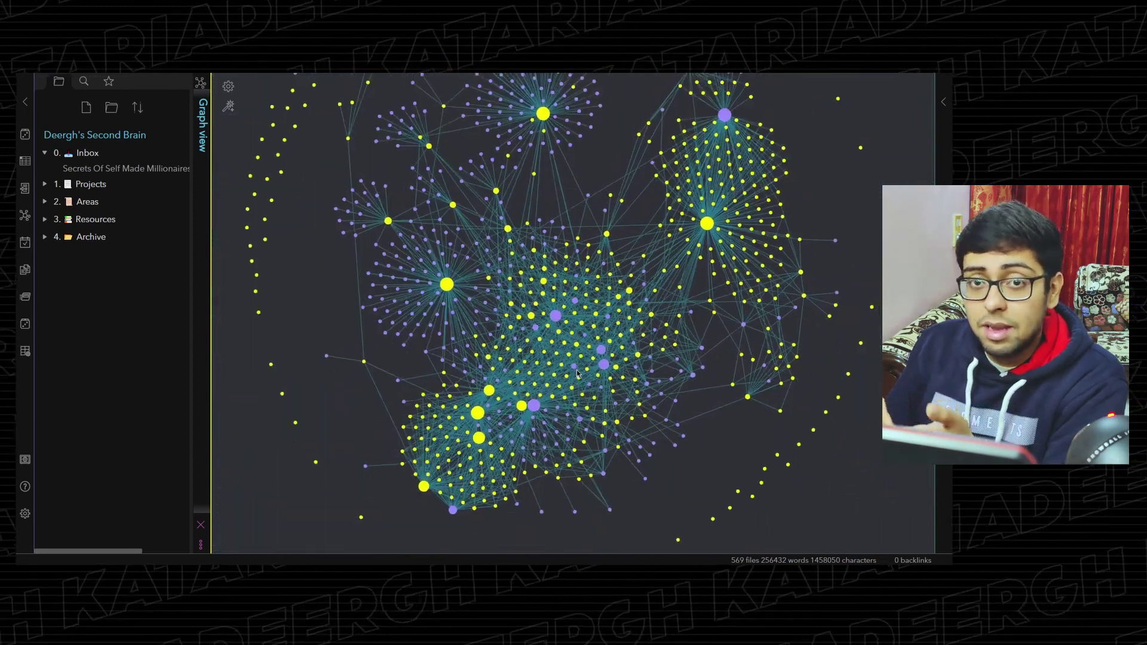
scroll(619, 293, "up", 5)
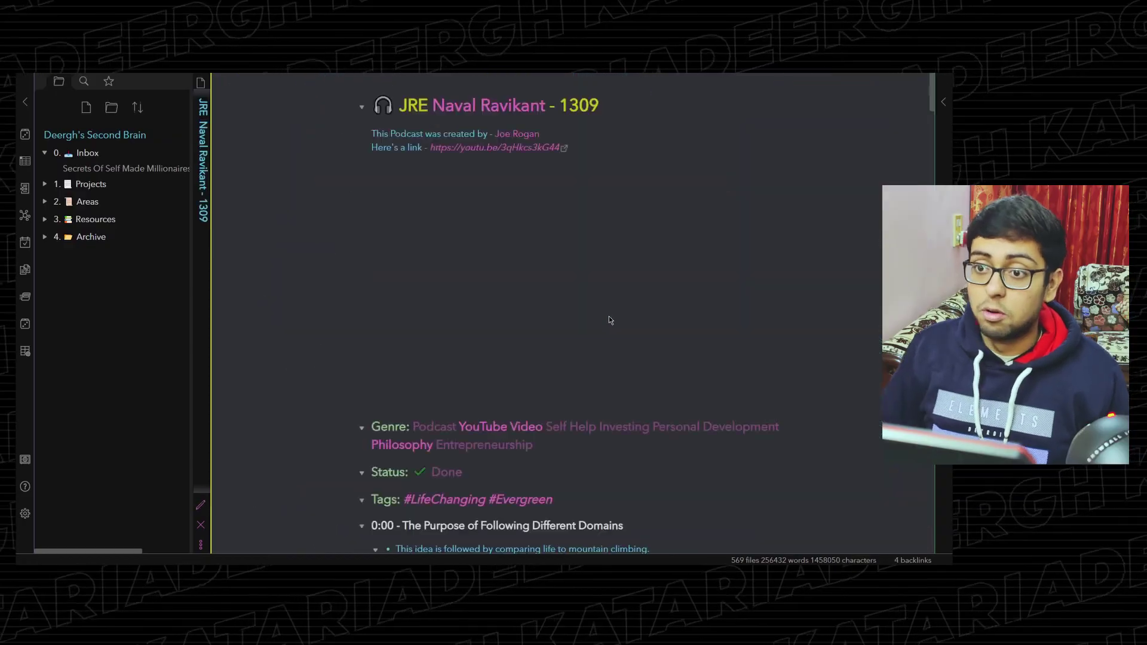
- Scroll the JRE Naval Ravikant - 1309 note to its embedded YouTube video
scroll(608, 320, "down", 1)
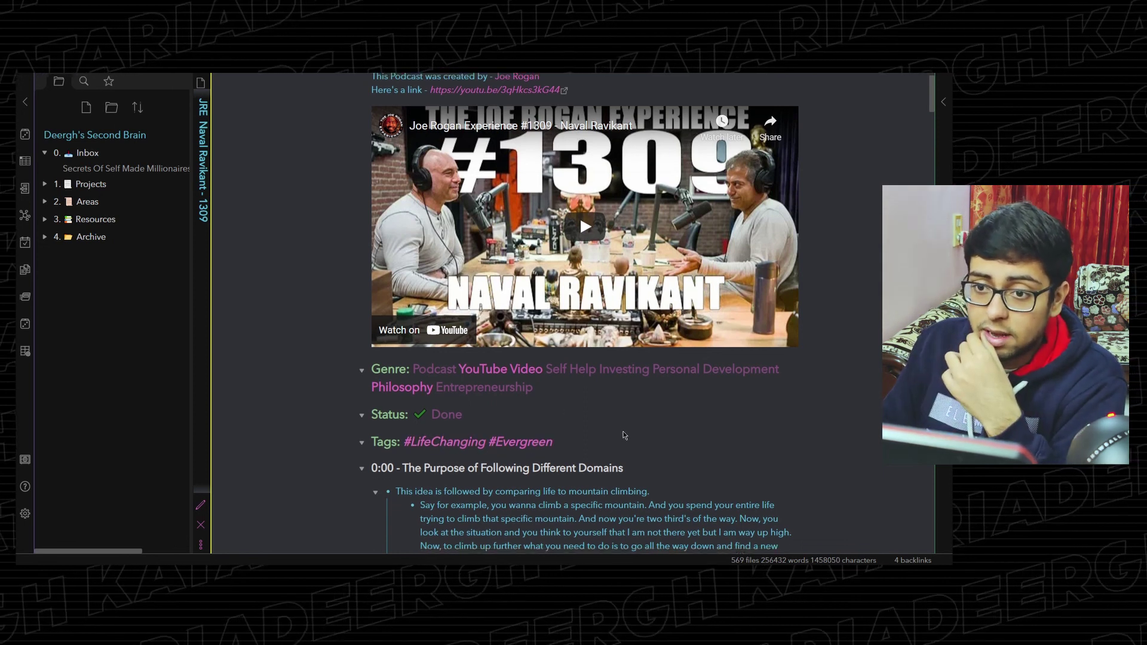
- Return to the top of the podcast note, then show the vault's graph of linked notes
scroll(454, 418, "down", 3)
scroll(397, 370, "up", 2)
scroll(434, 374, "up", 2)
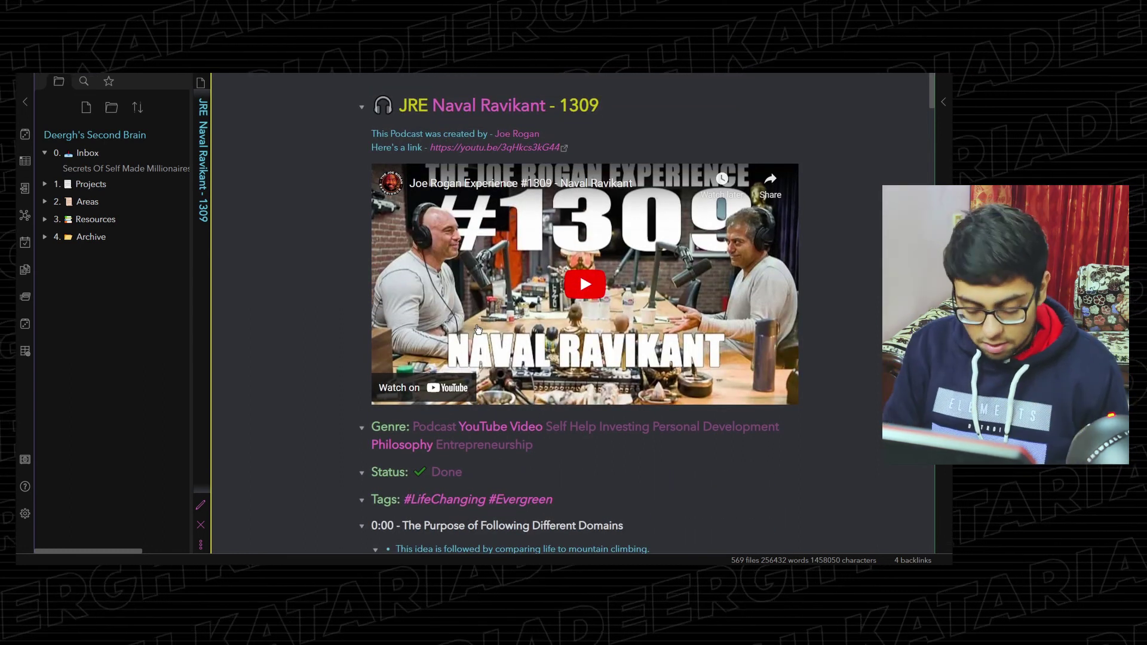
key("ctrl+g")
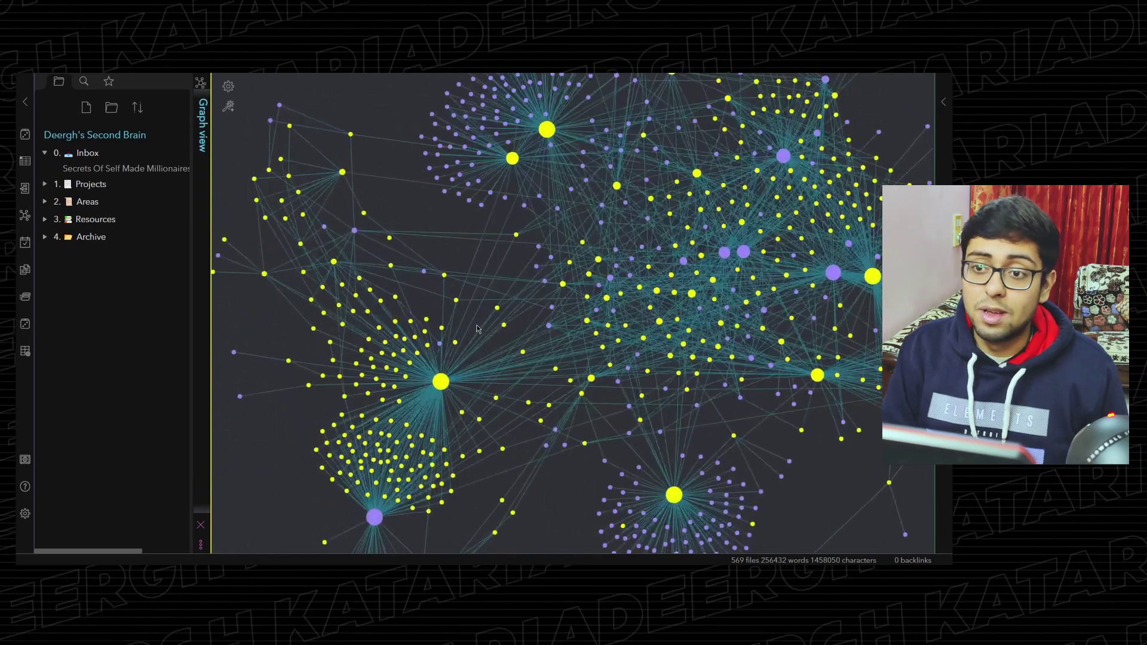